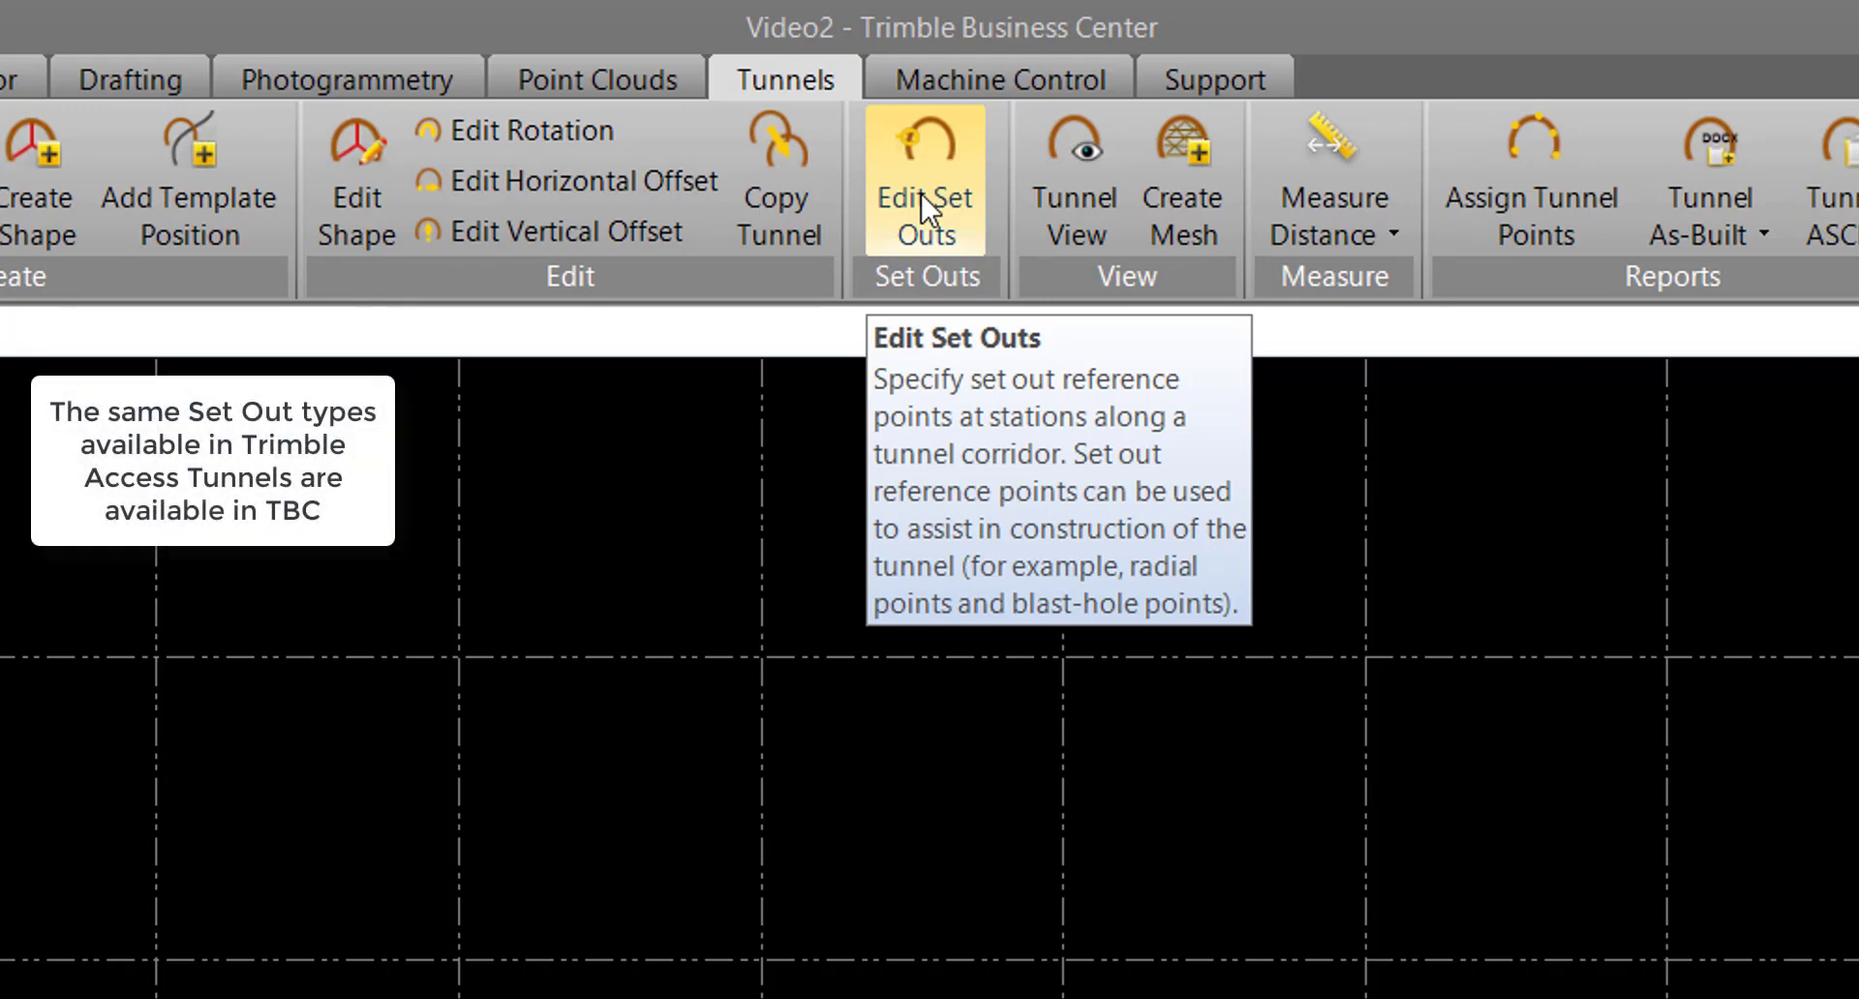
# Open the Set Outs Editor for TutorialTunnel and start a new set out row left as Radial.
pyautogui.click(921, 194)
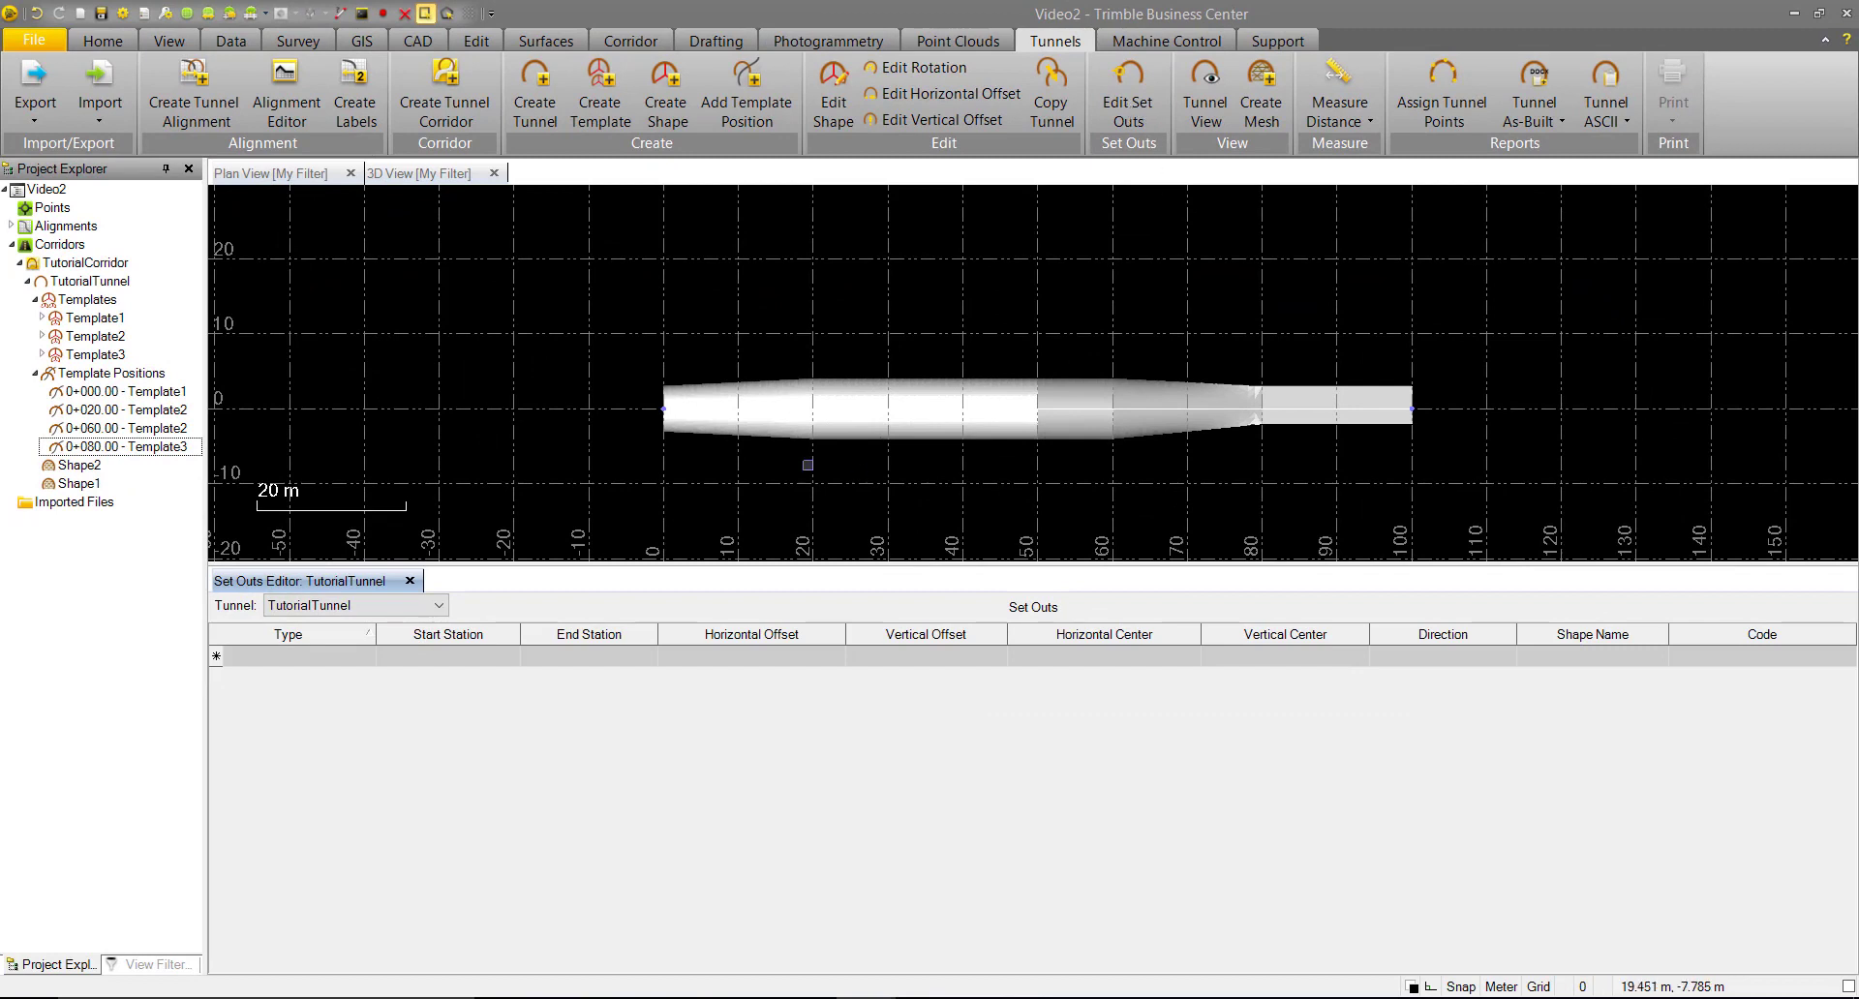
pyautogui.click(441, 606)
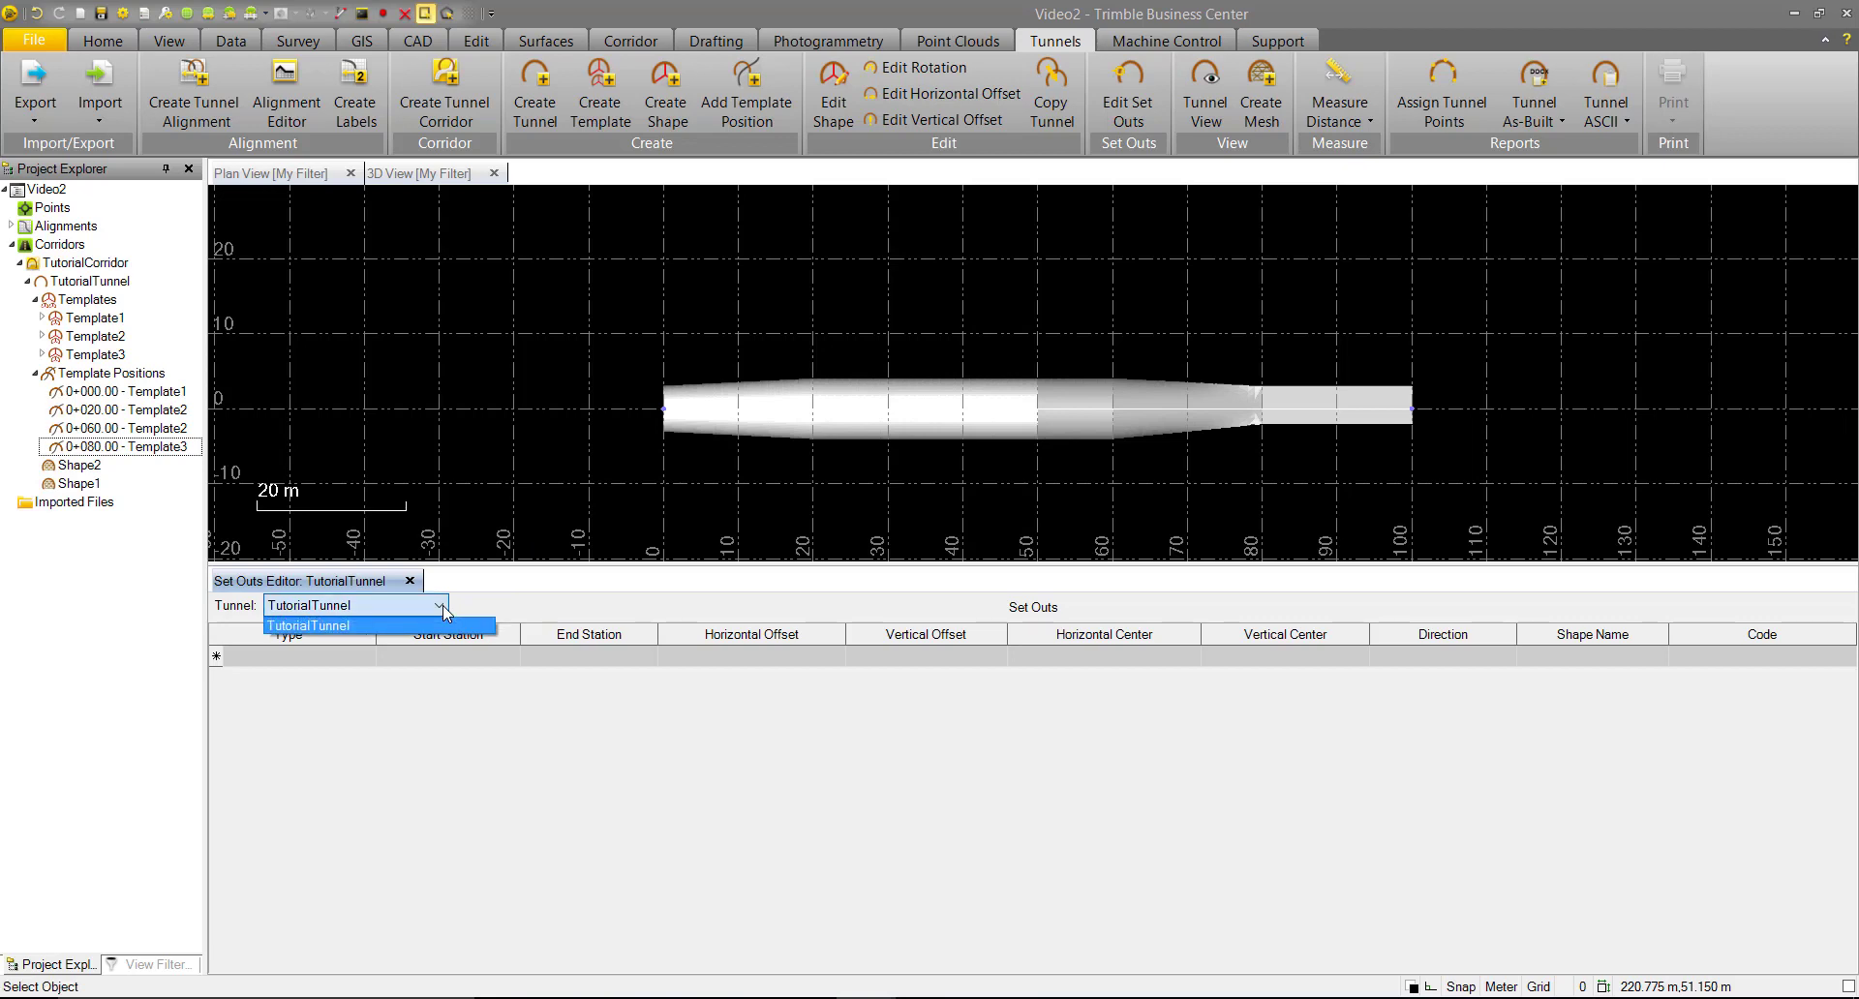
pyautogui.click(426, 626)
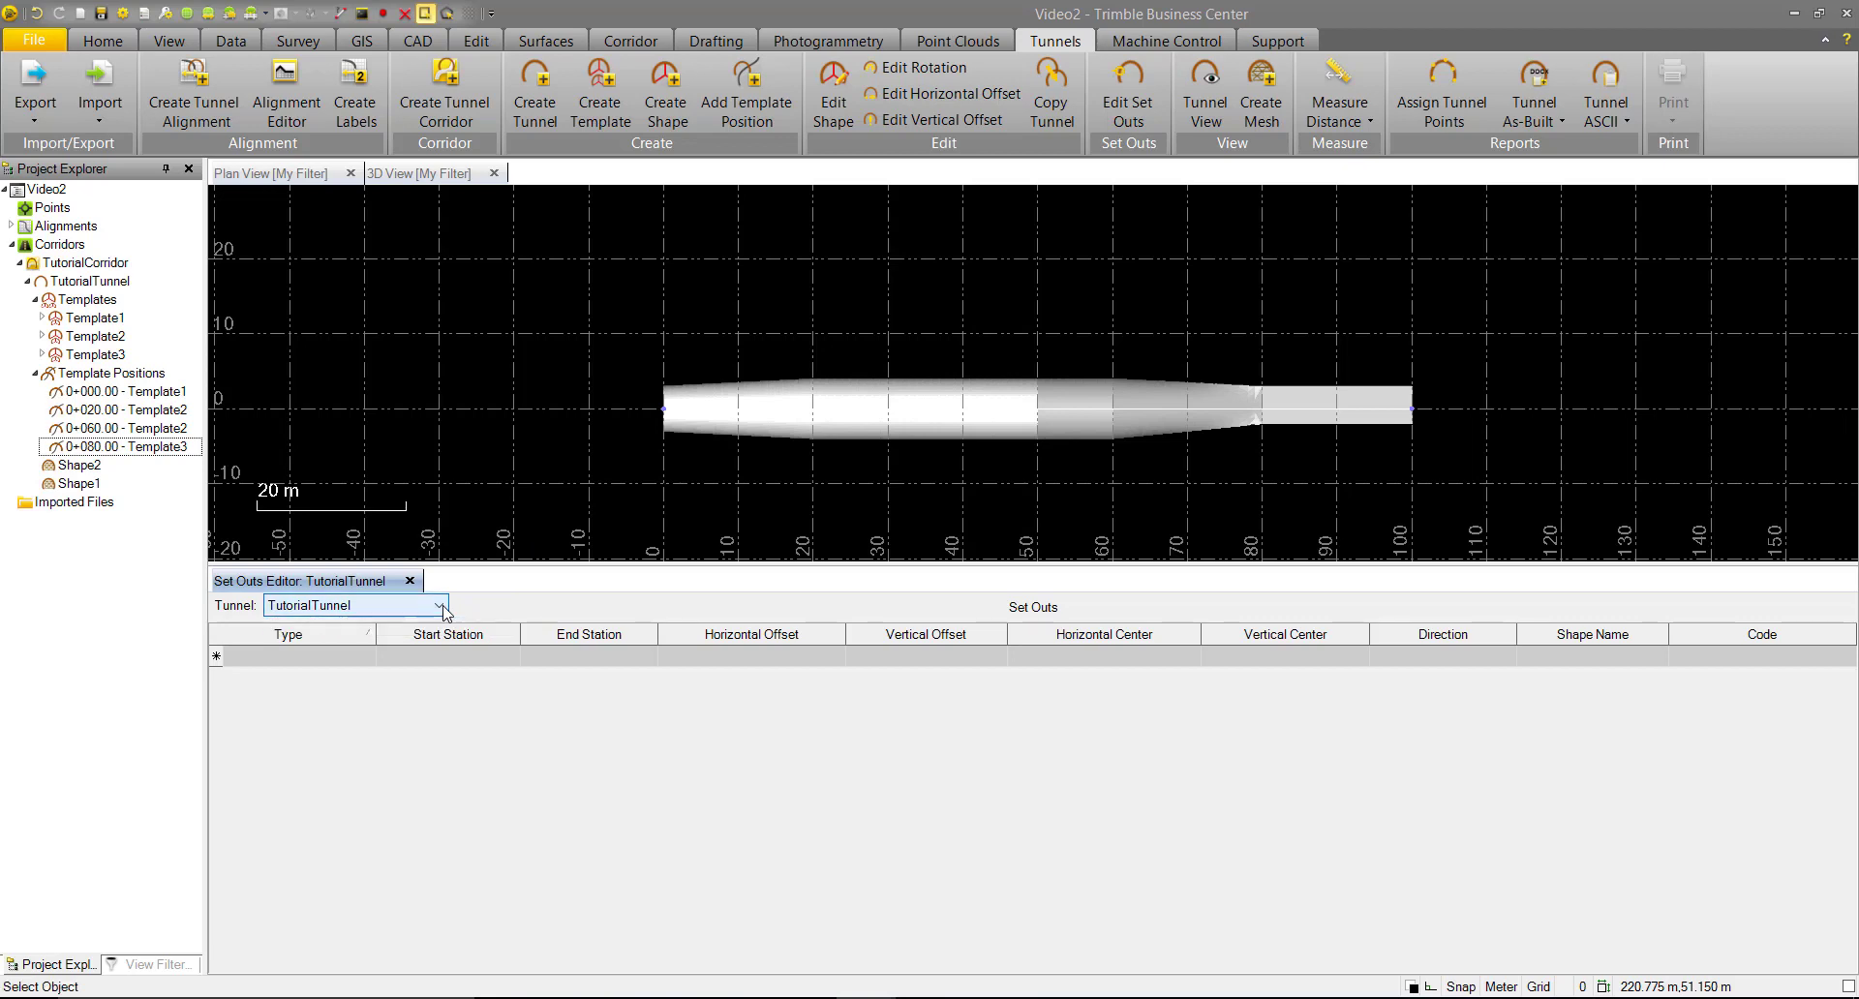
pyautogui.click(290, 656)
pyautogui.click(366, 656)
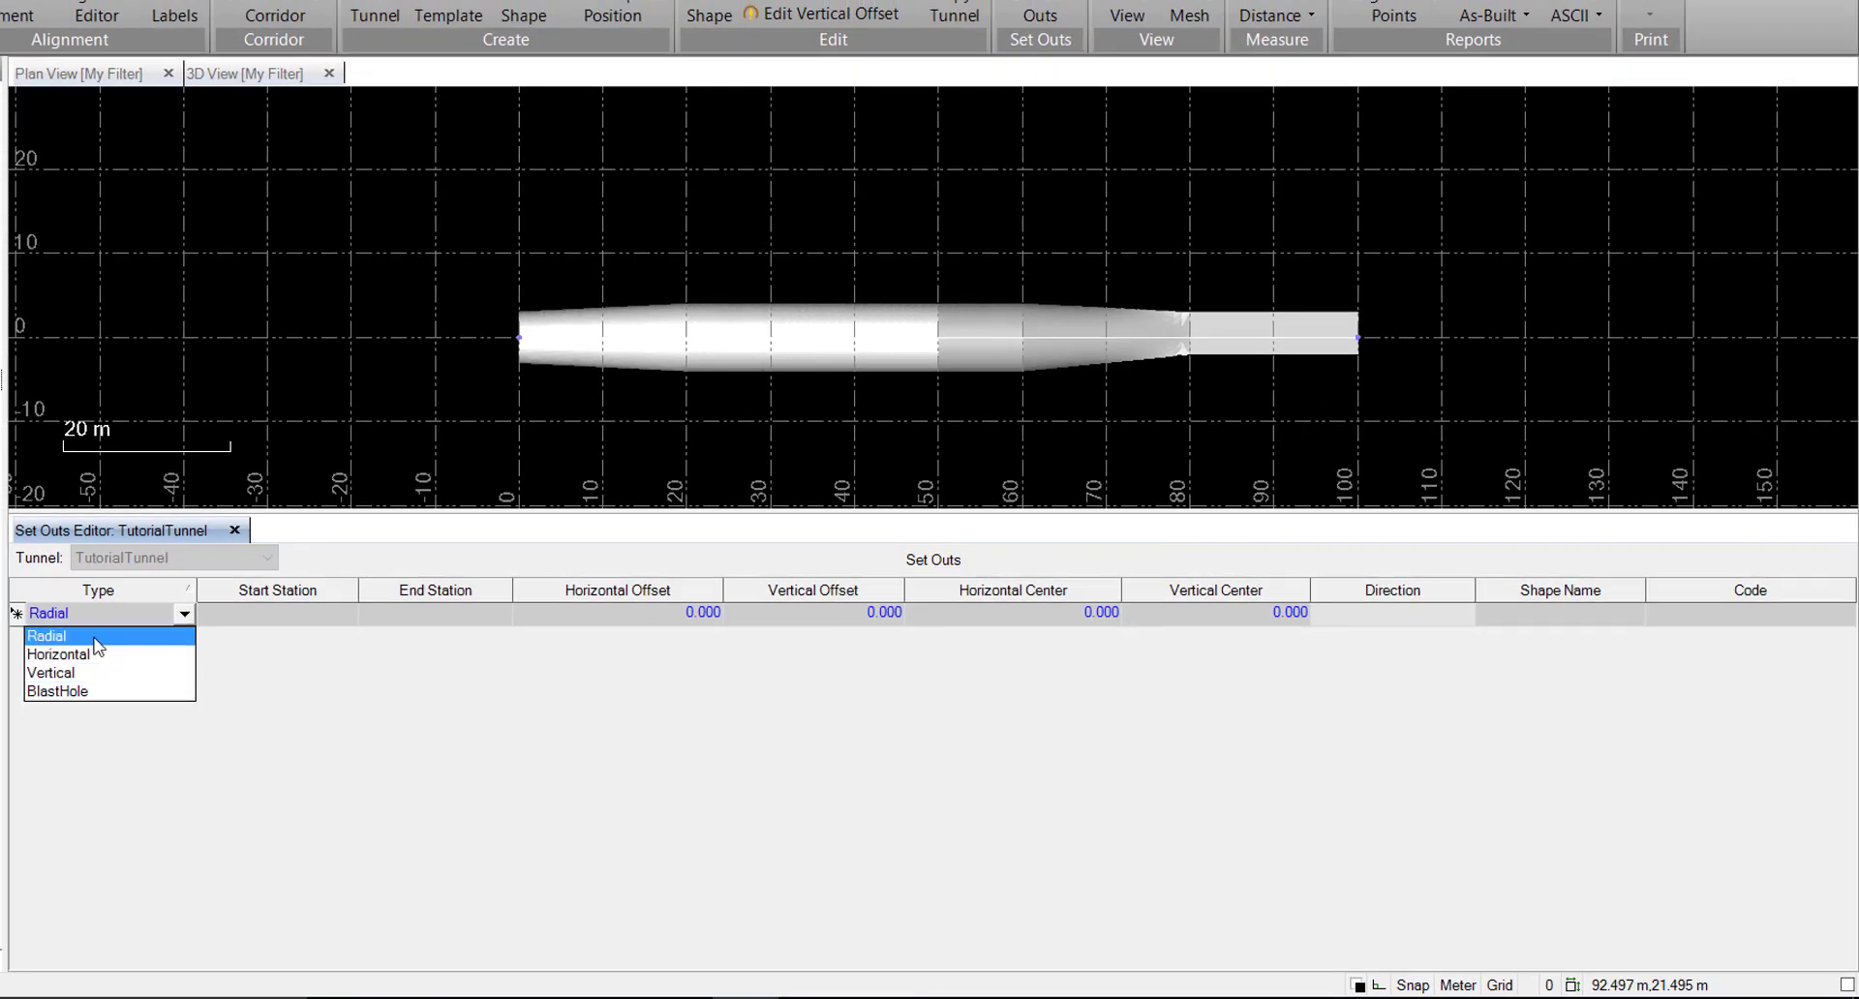
# Set the Radial set out's horizontal and vertical offsets to 1.000.
pyautogui.click(95, 639)
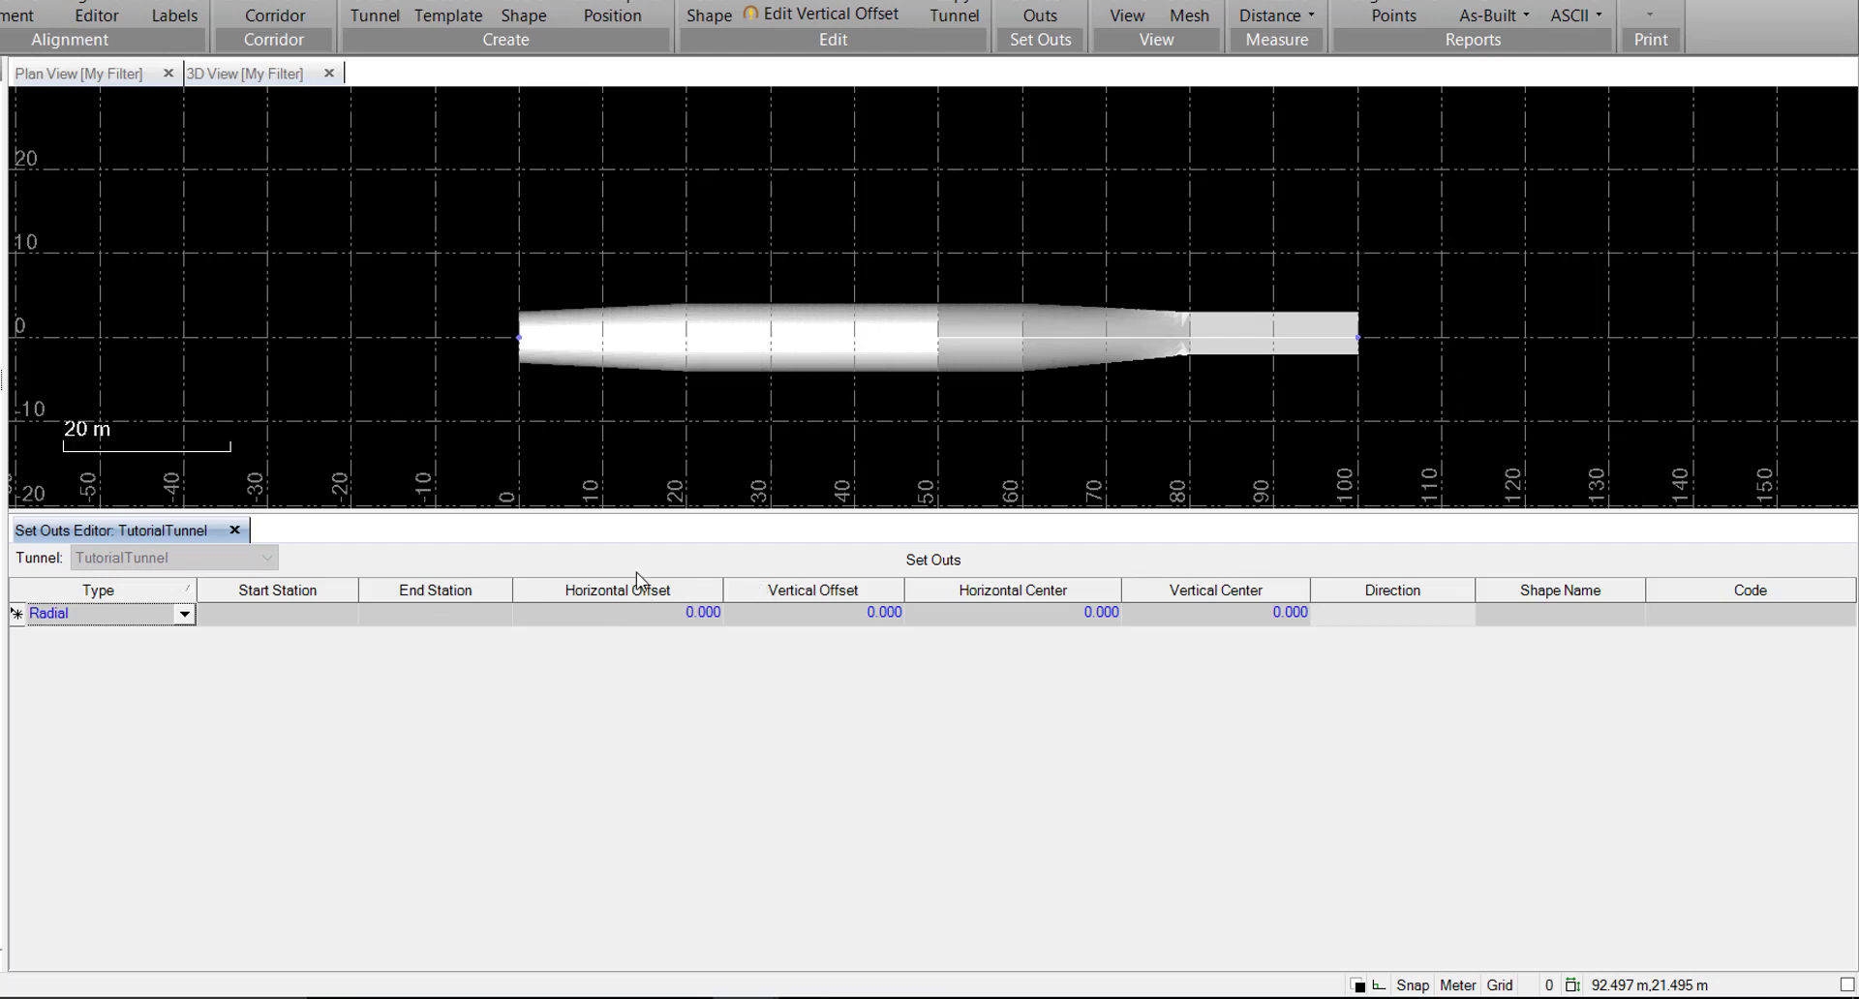
pyautogui.click(620, 614)
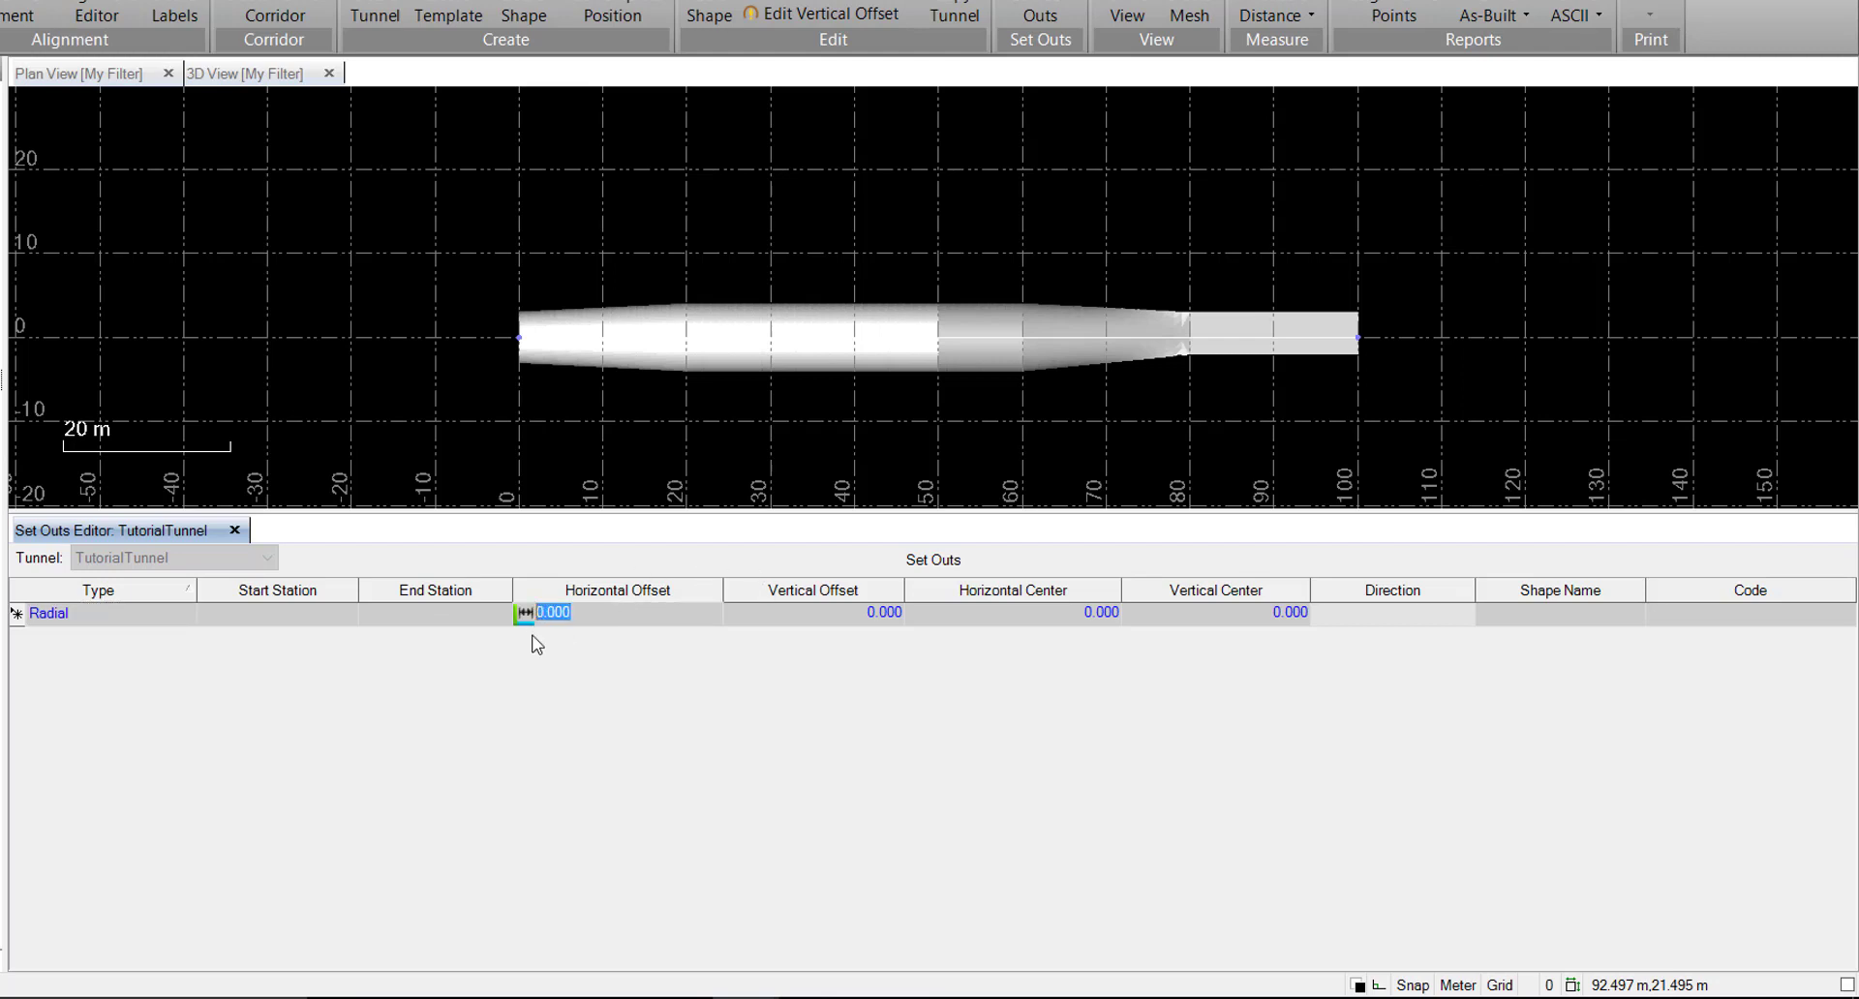
pyautogui.write('1')
pyautogui.press('Tab')
pyautogui.write('1')
pyautogui.press('Tab')
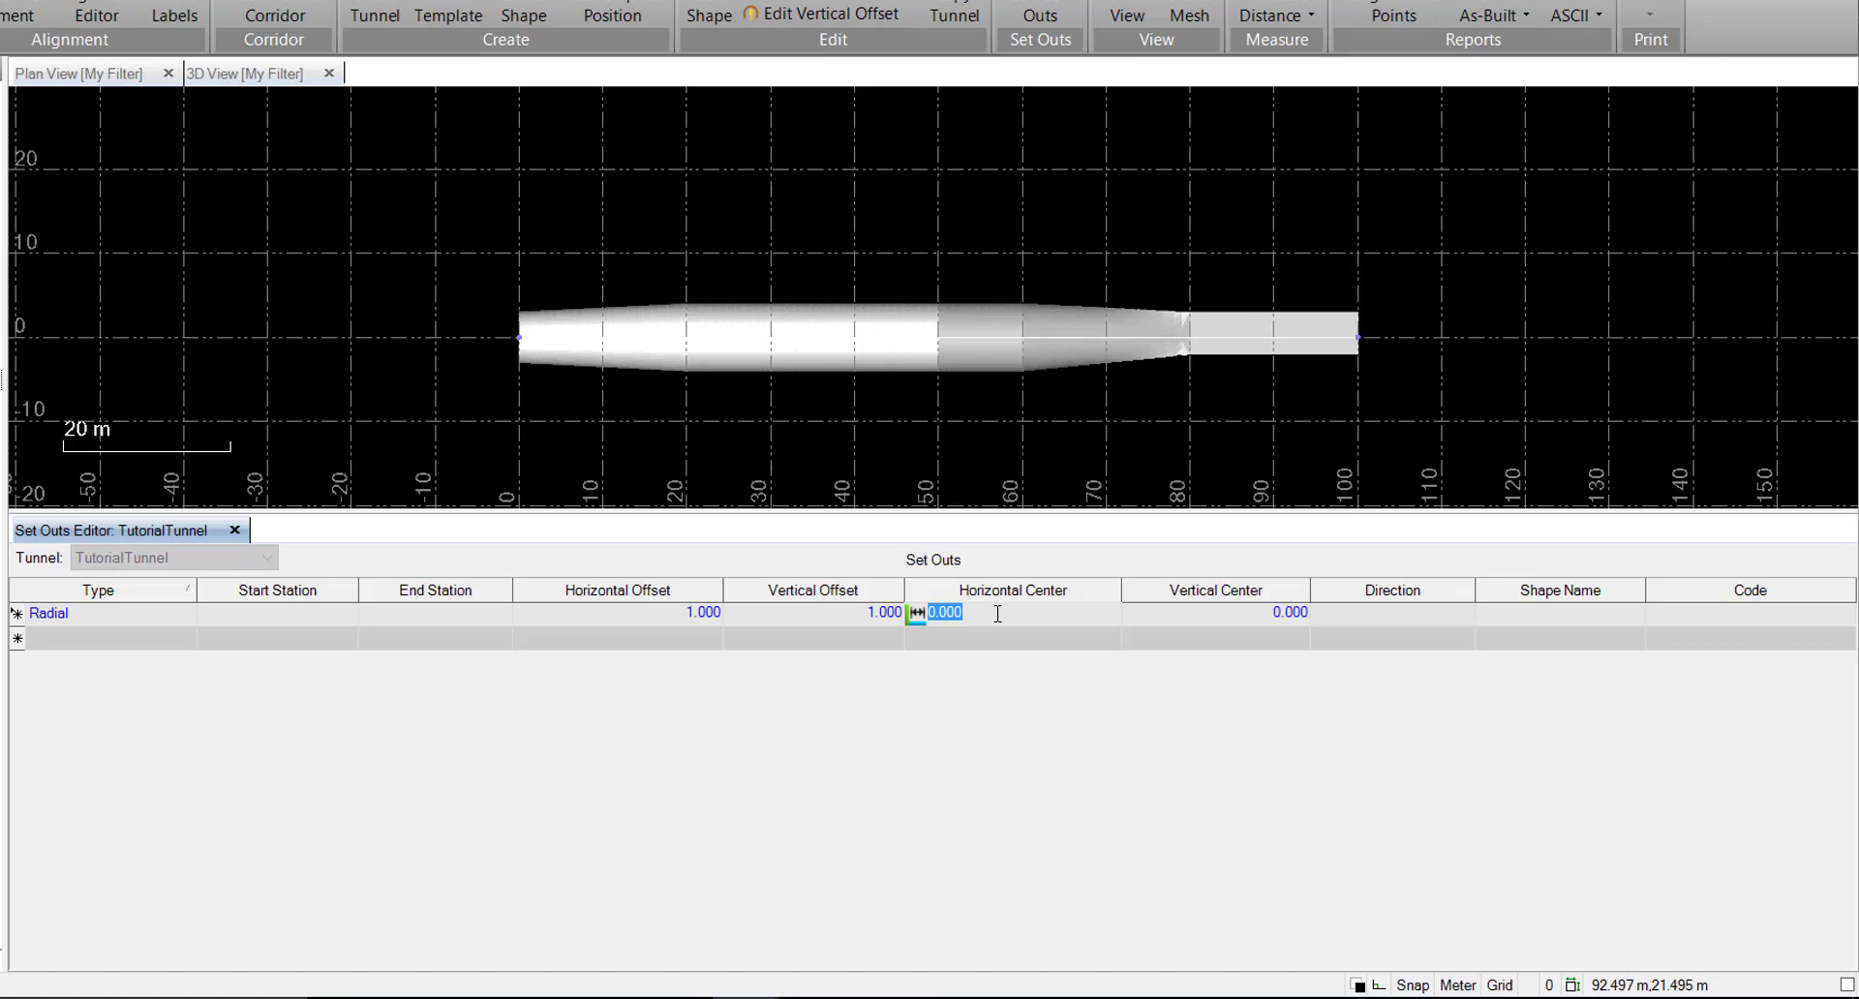
# Assign Shape1 to the Radial set out and start another set out row.
pyautogui.press('Tab')
pyautogui.press('Tab')
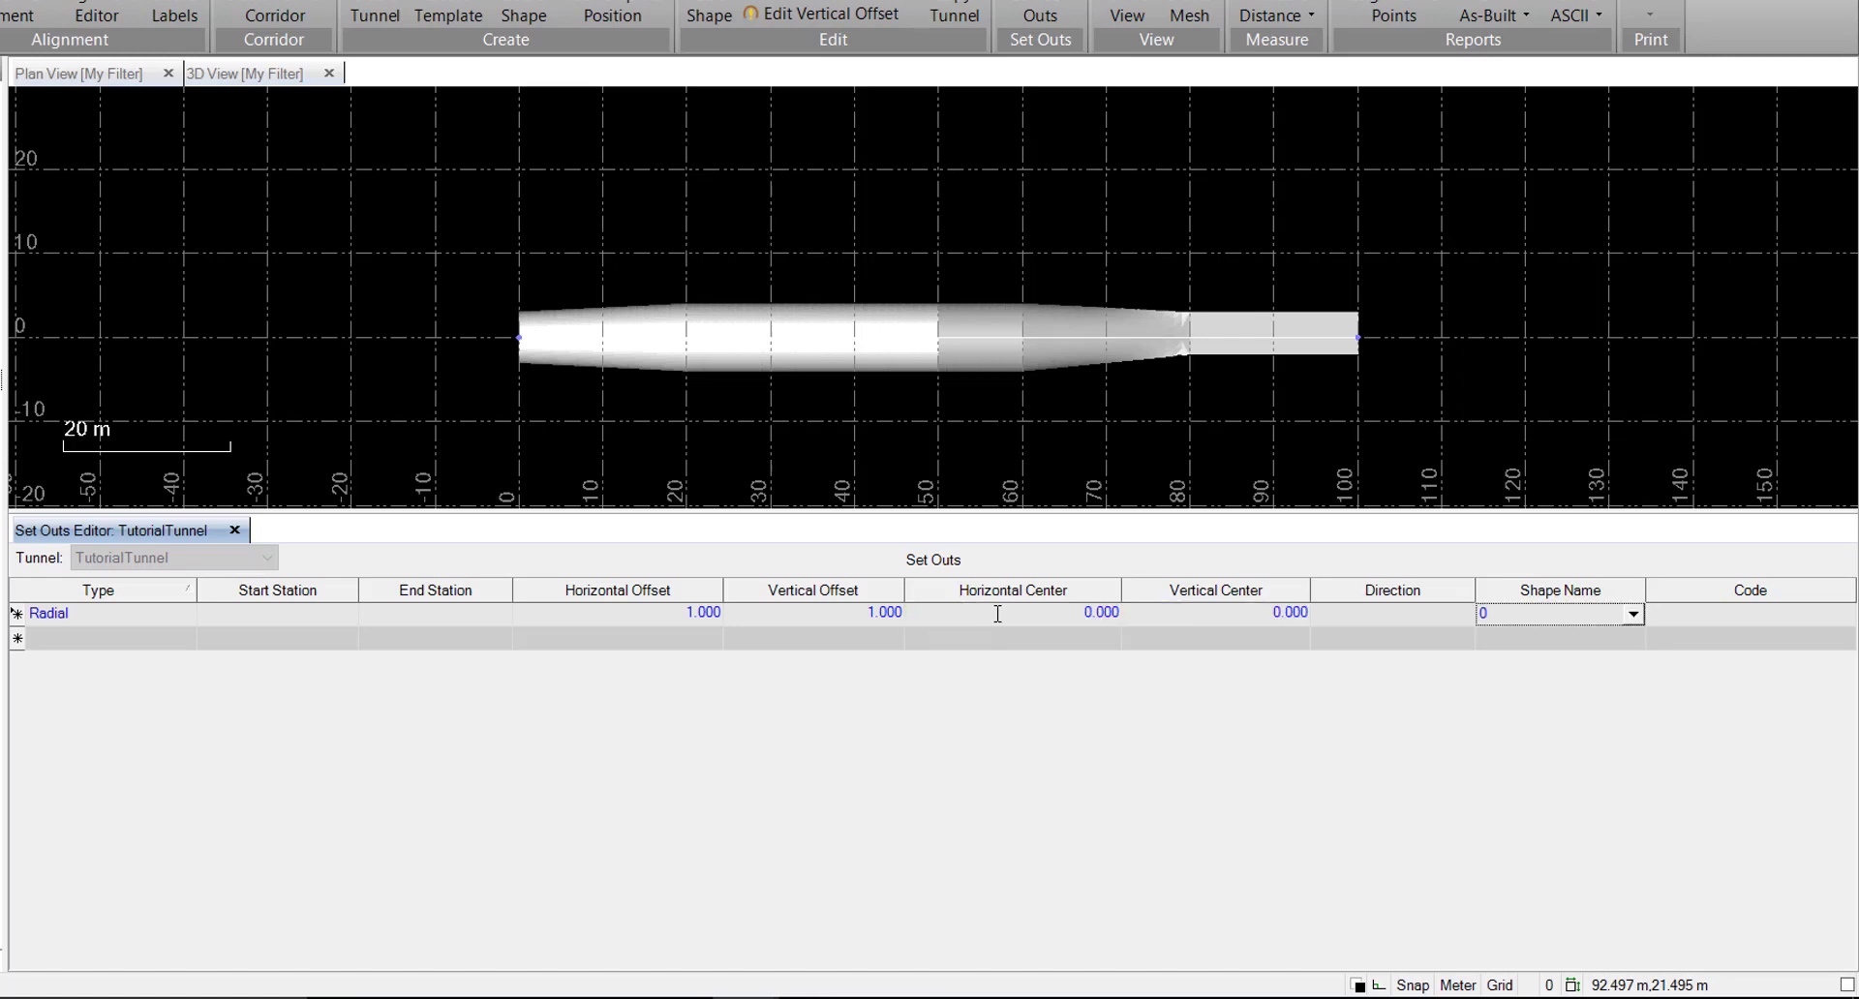
pyautogui.click(1635, 618)
pyautogui.click(1578, 639)
pyautogui.click(1580, 645)
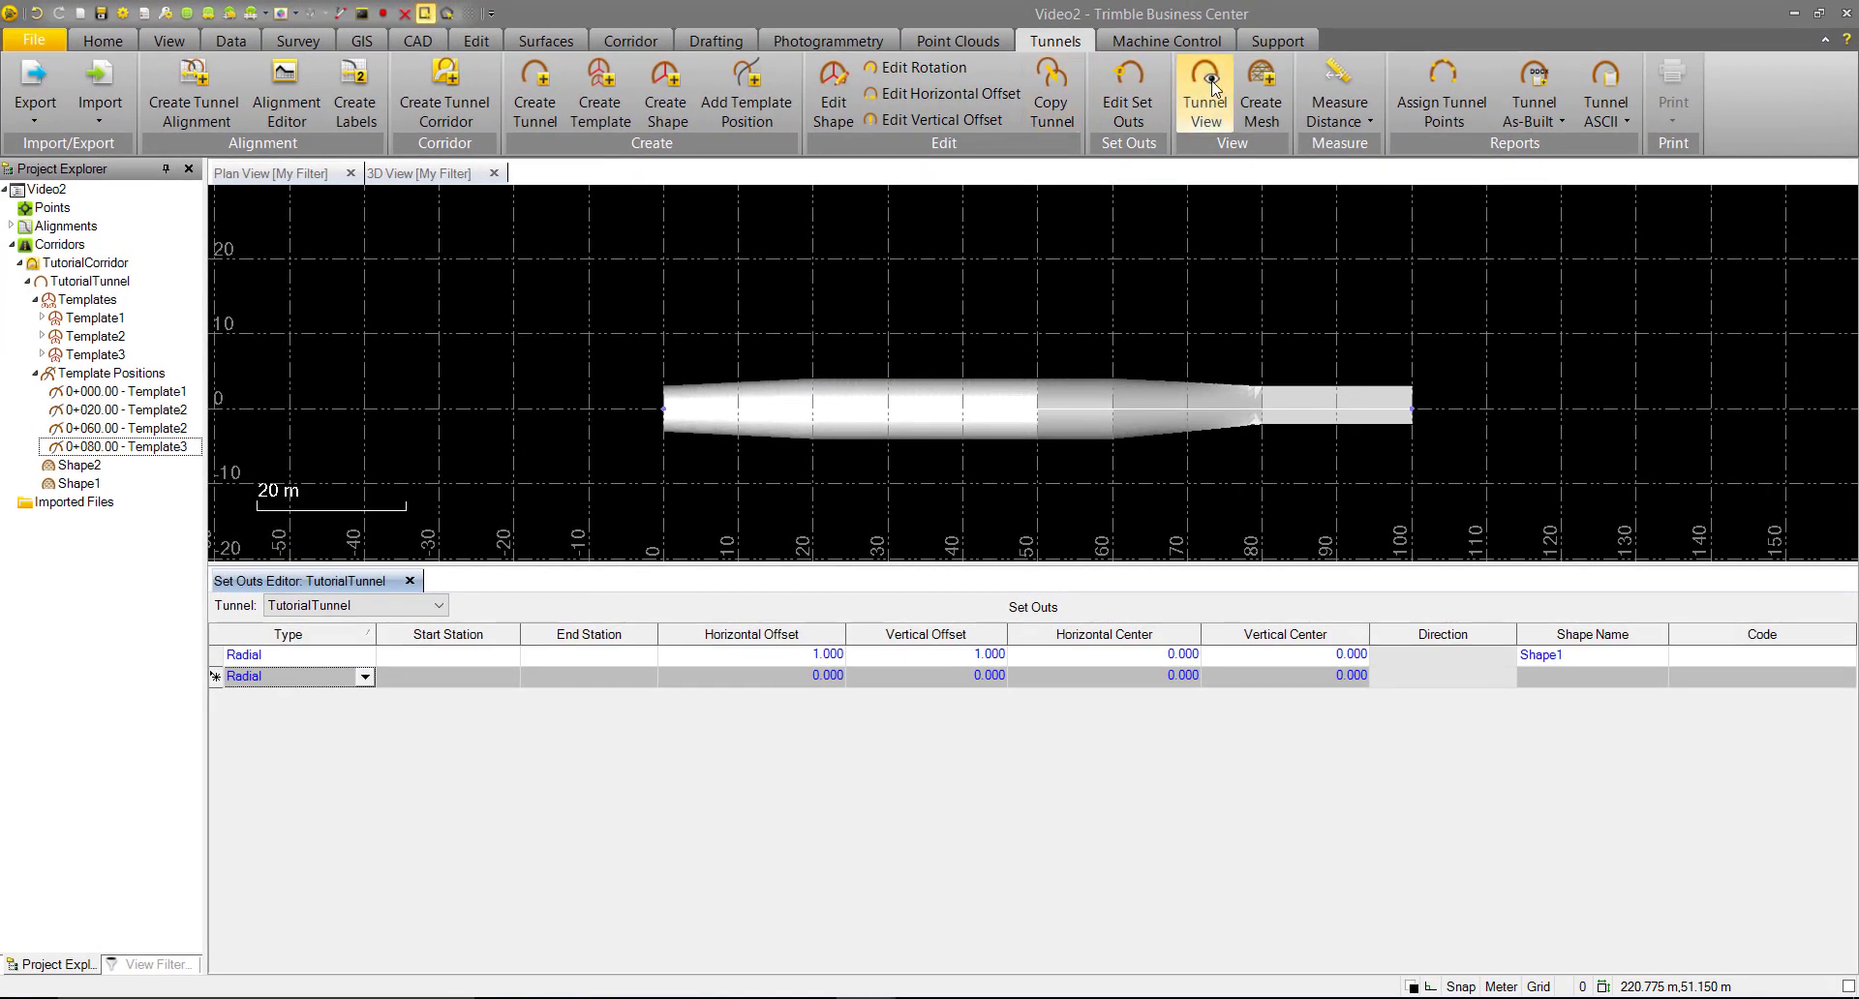
# In Tunnel View, collapse Shape1 and check RadialSetout offsets at station 0+014.70, then return to the editor.
pyautogui.click(1129, 6)
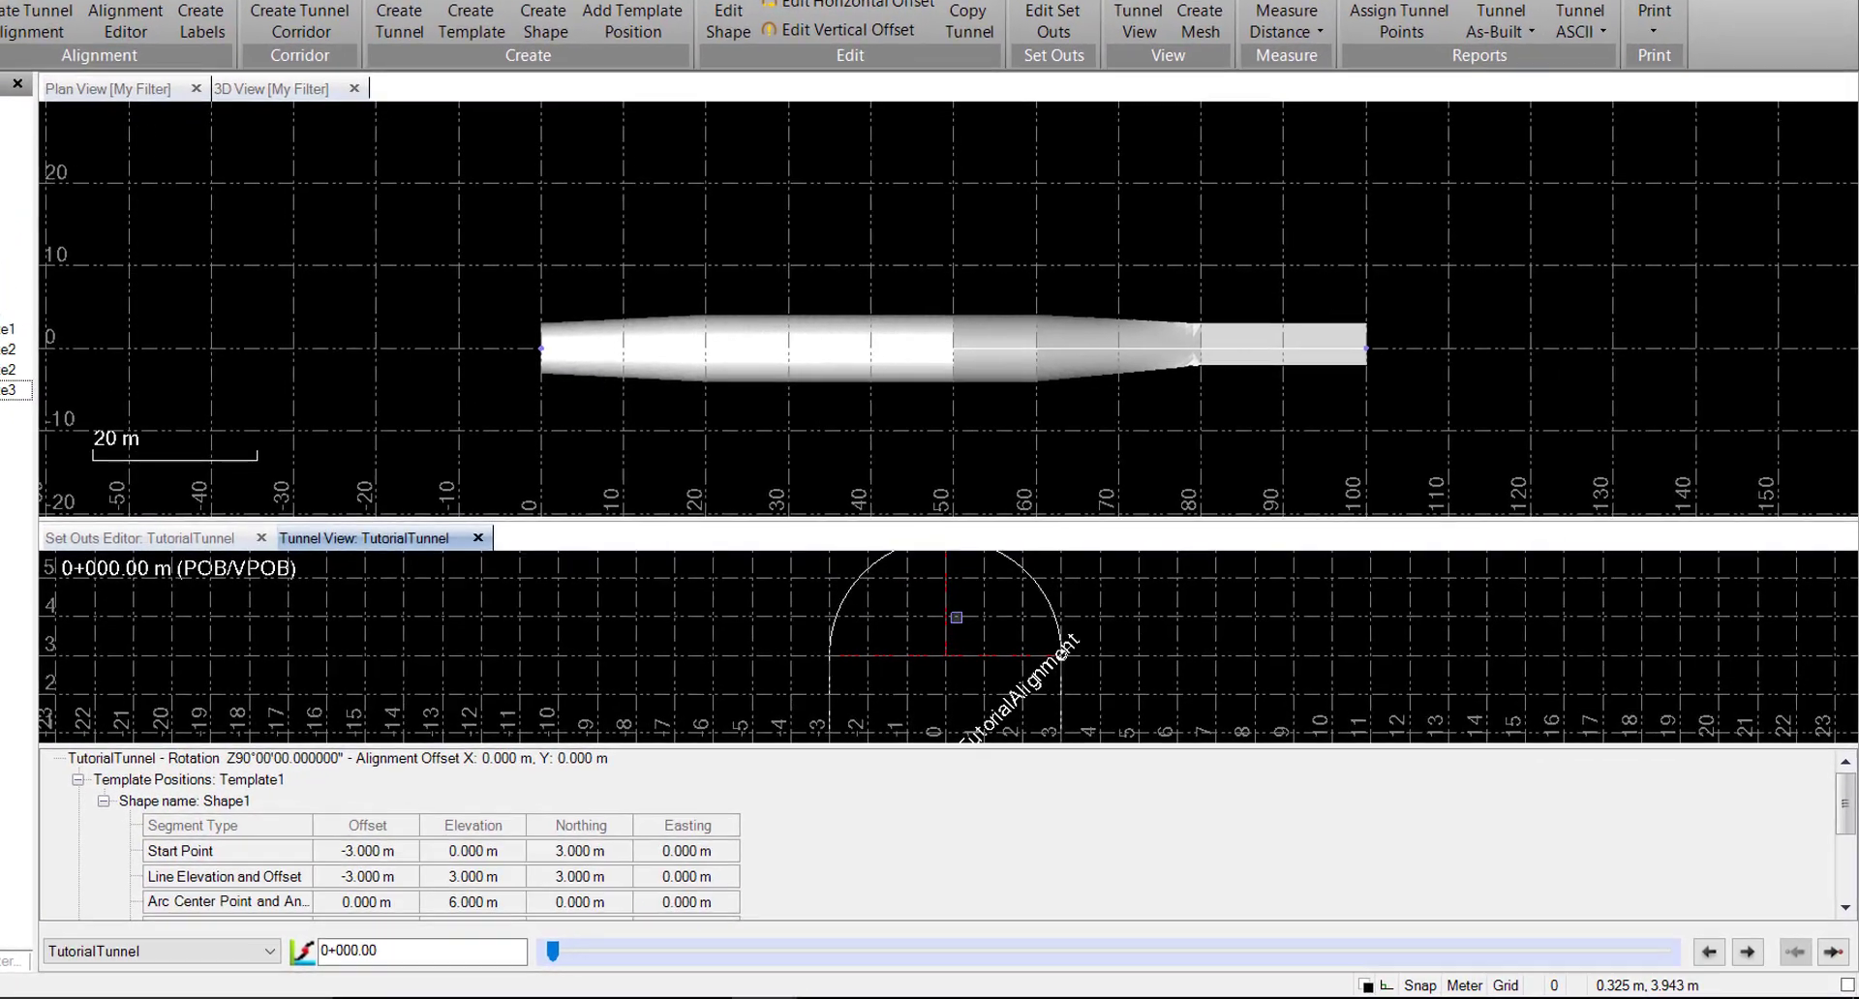
pyautogui.scroll(3, 978, 615)
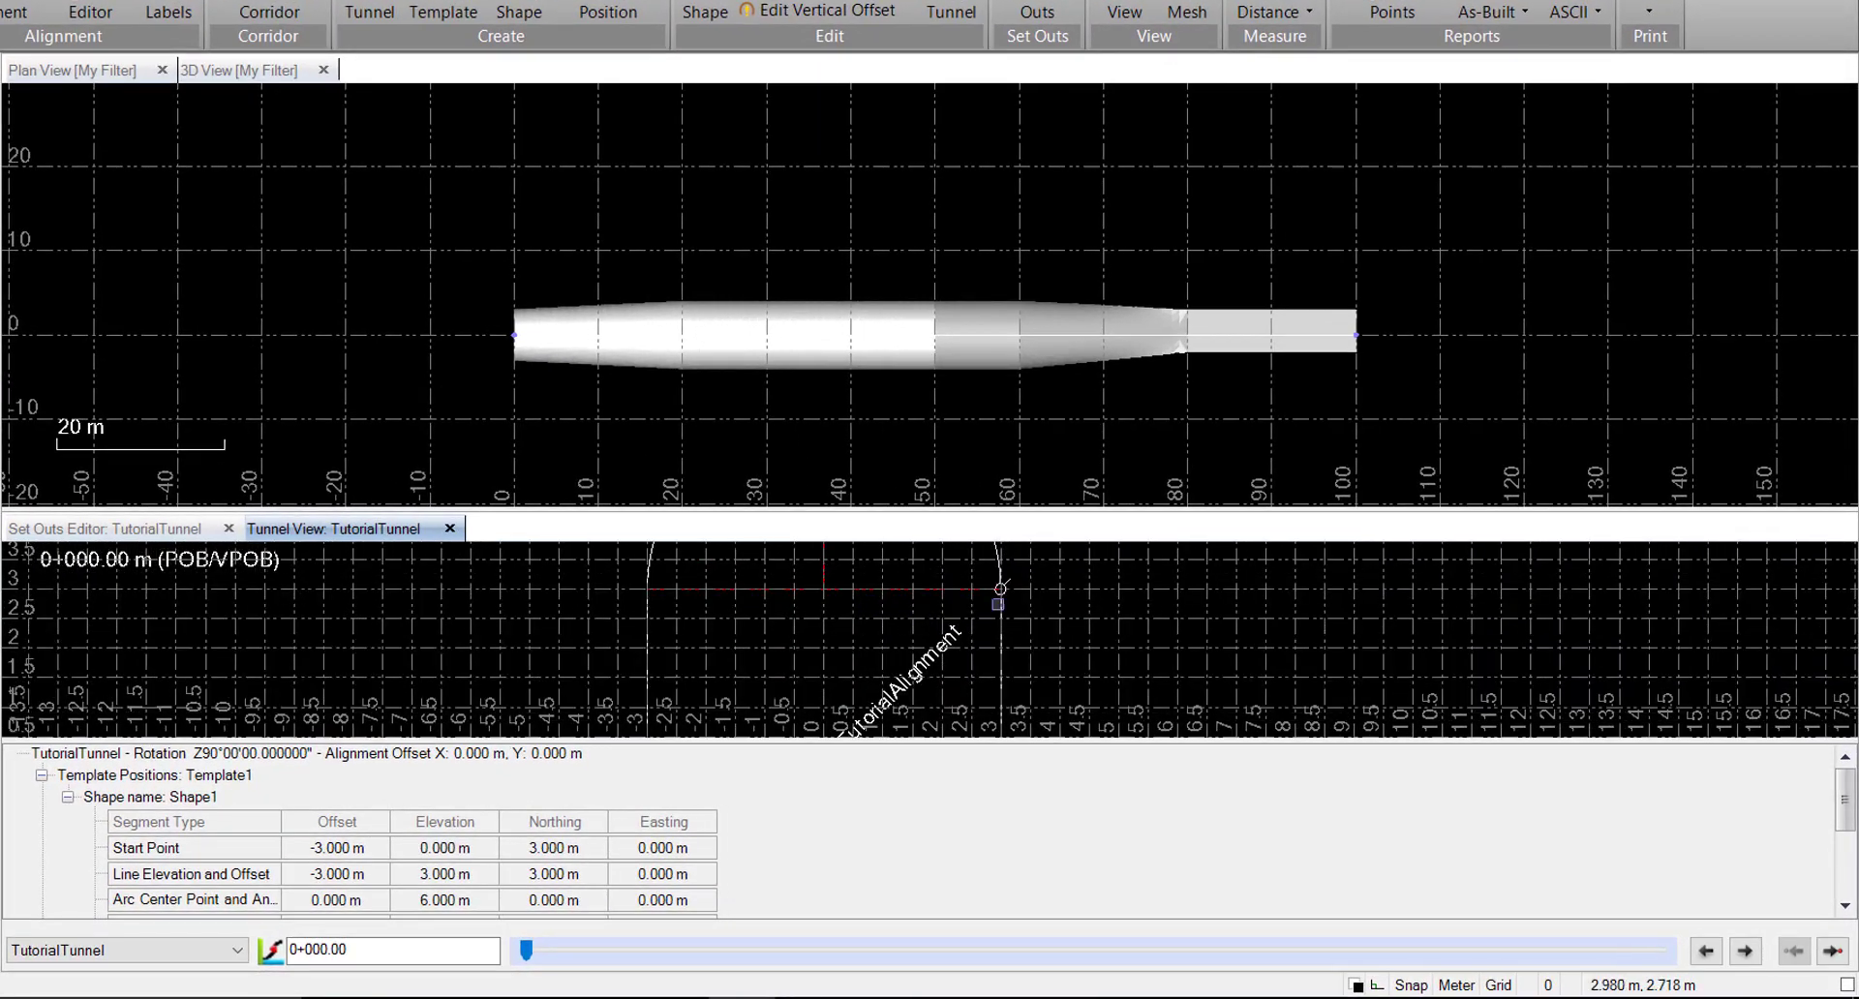
pyautogui.moveTo(1000, 588); pyautogui.dragTo(1007, 561, button='middle')
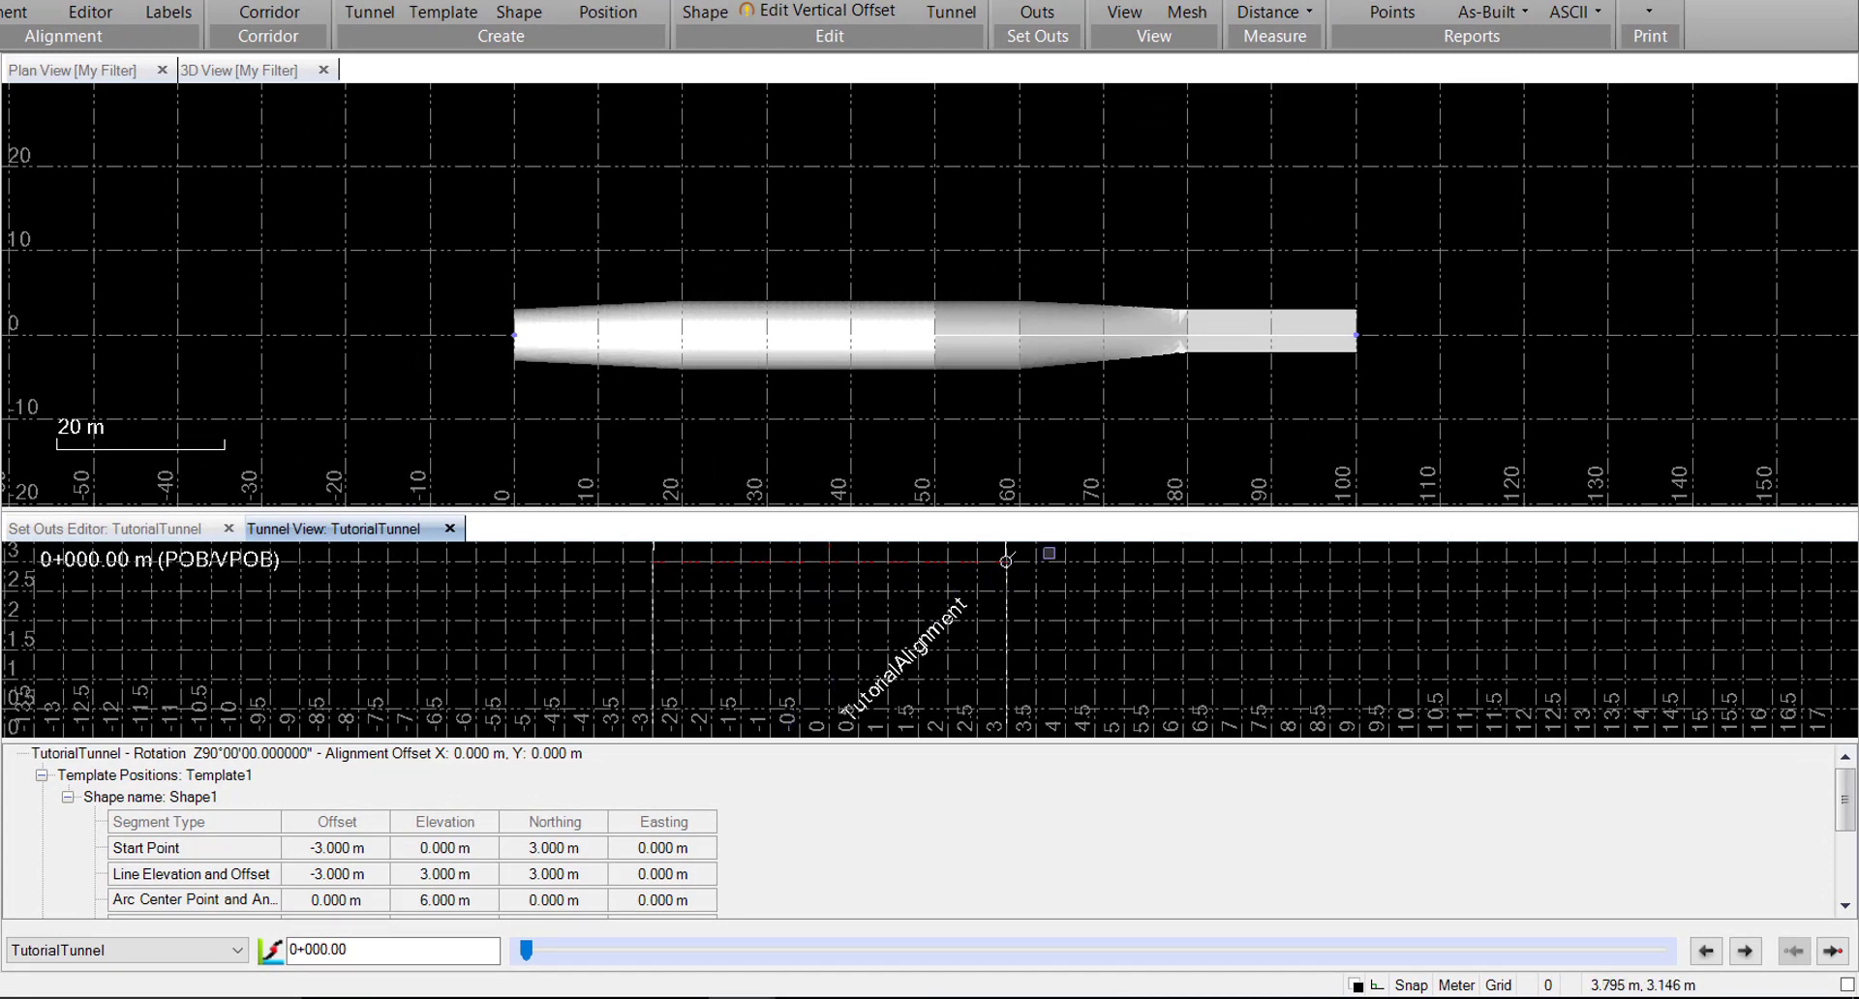
pyautogui.click(68, 797)
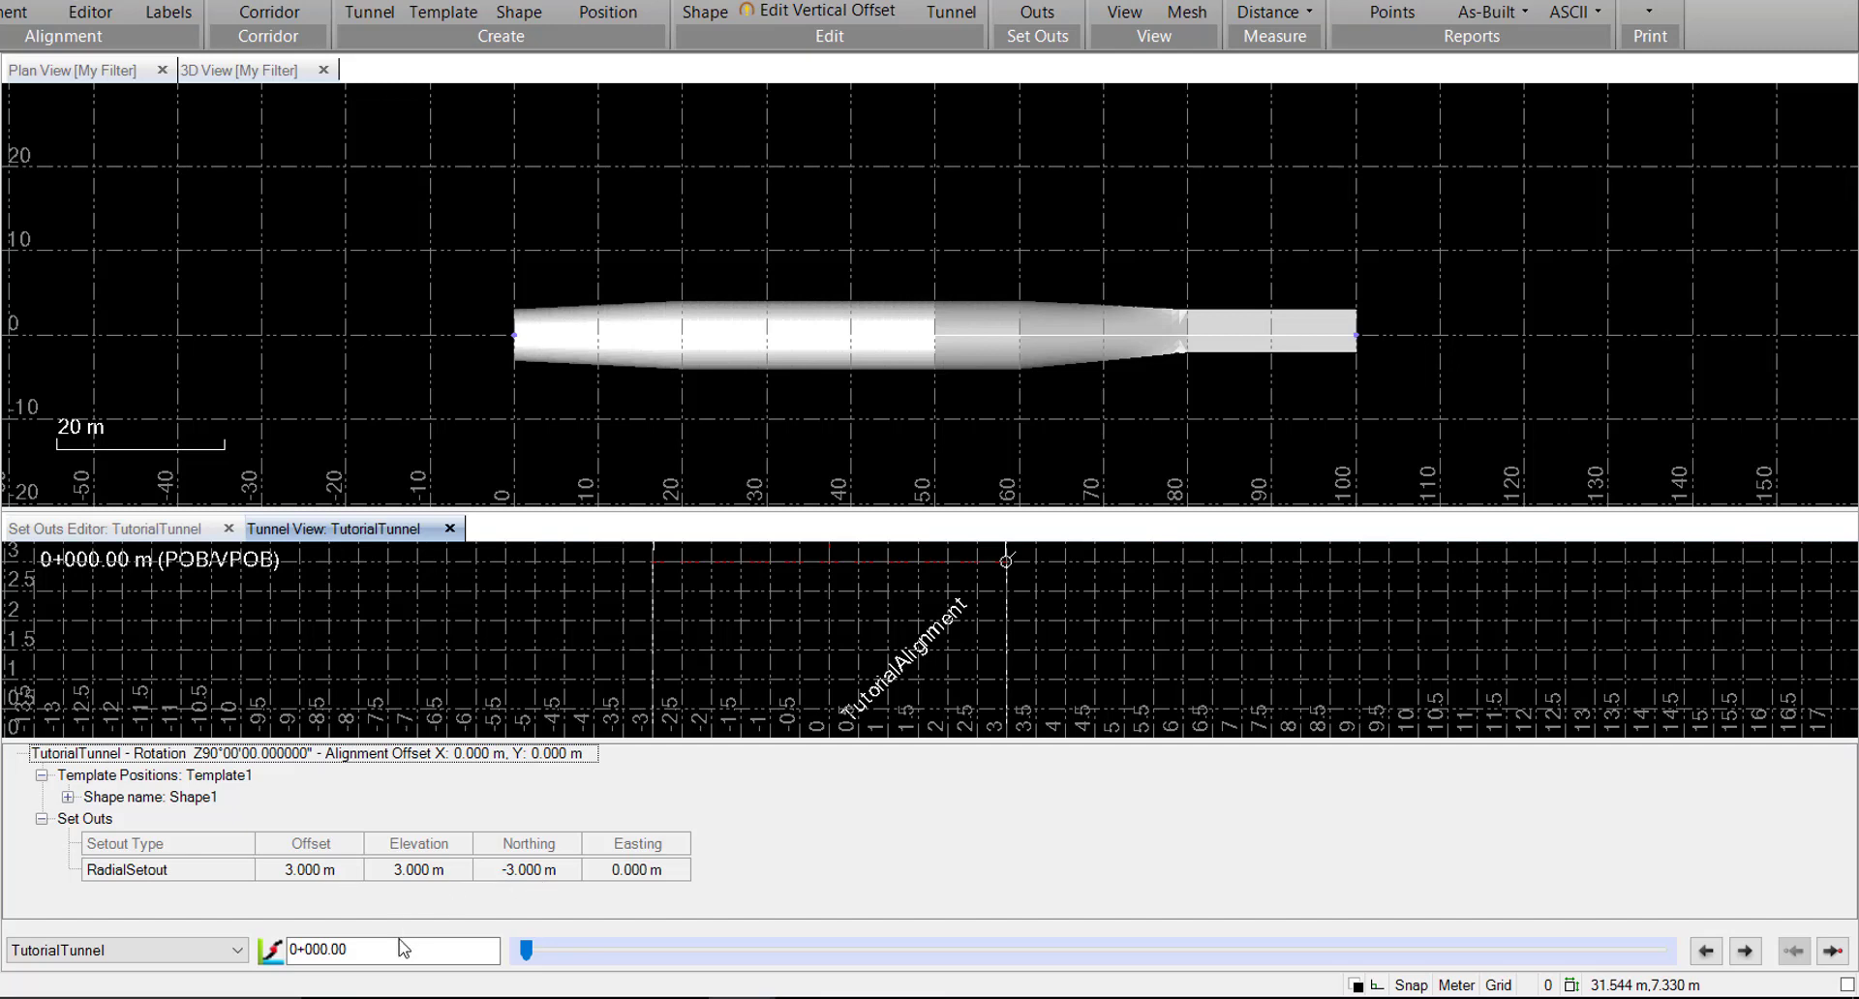
pyautogui.moveTo(527, 954); pyautogui.dragTo(693, 952)
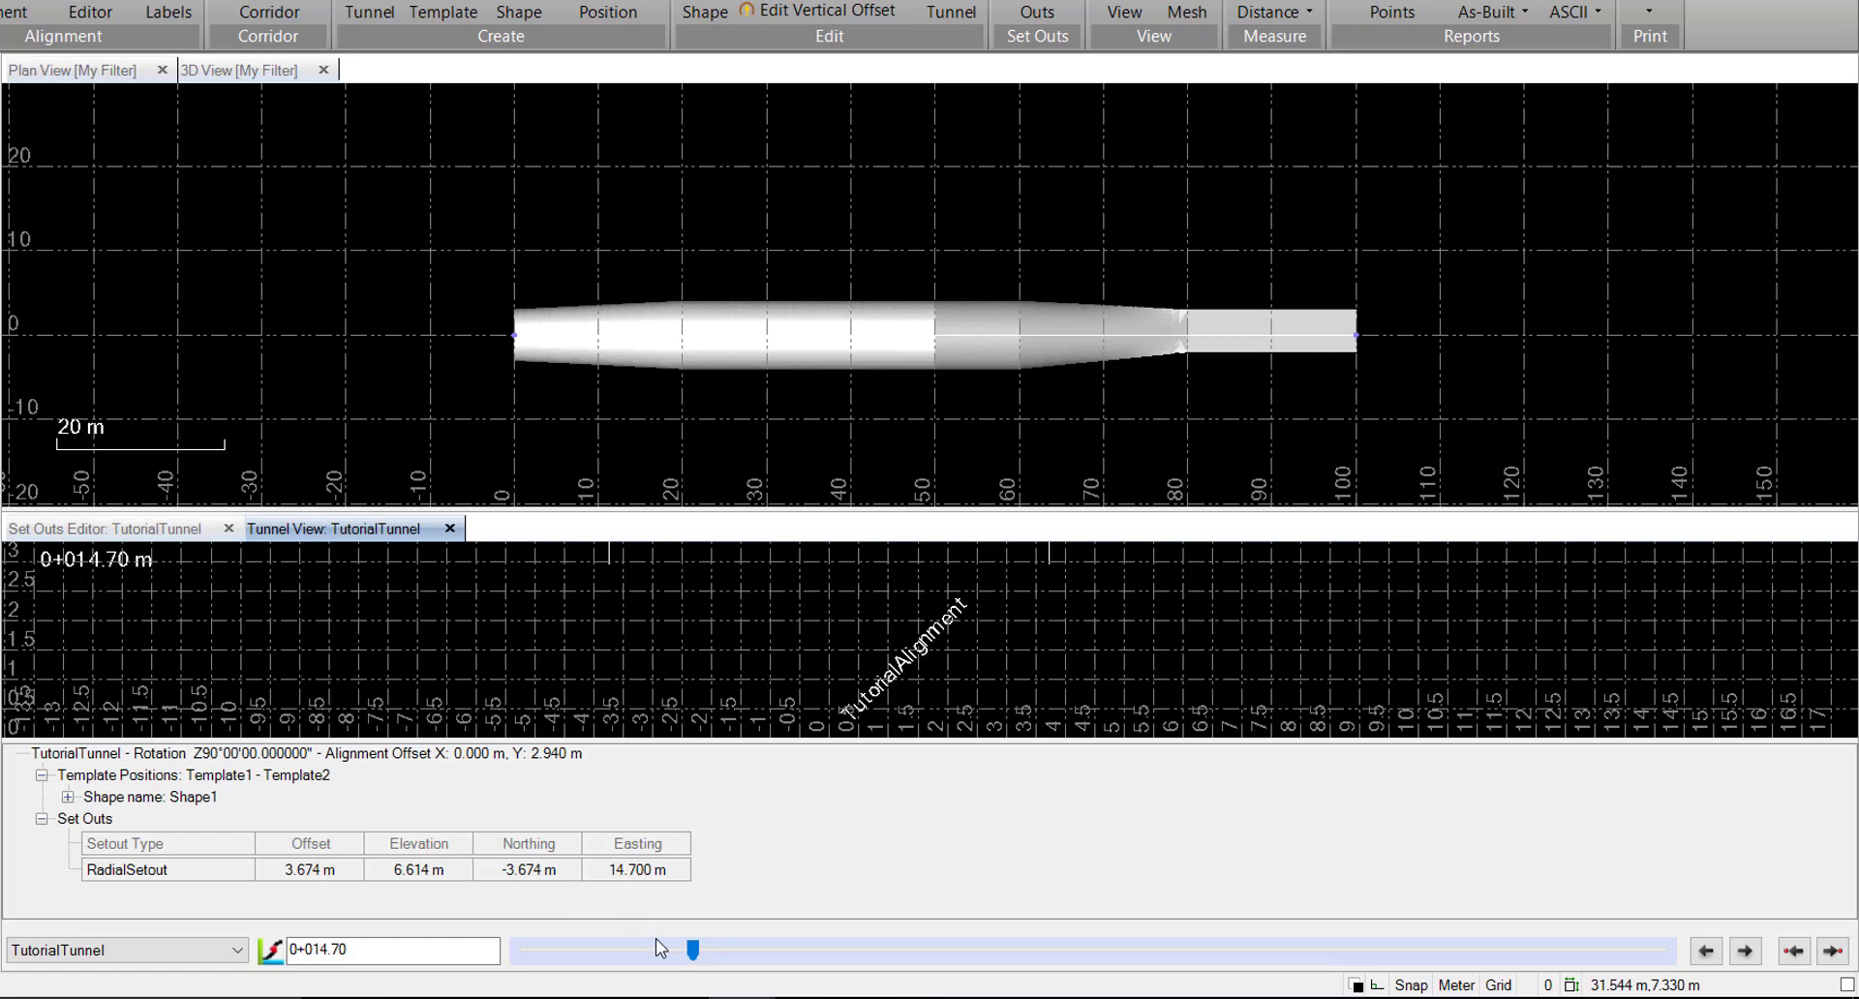
pyautogui.click(155, 530)
# Add a Horizontal set out from 0+010.00 to 0+020.00 with vertical offset 2.000.
pyautogui.click(178, 636)
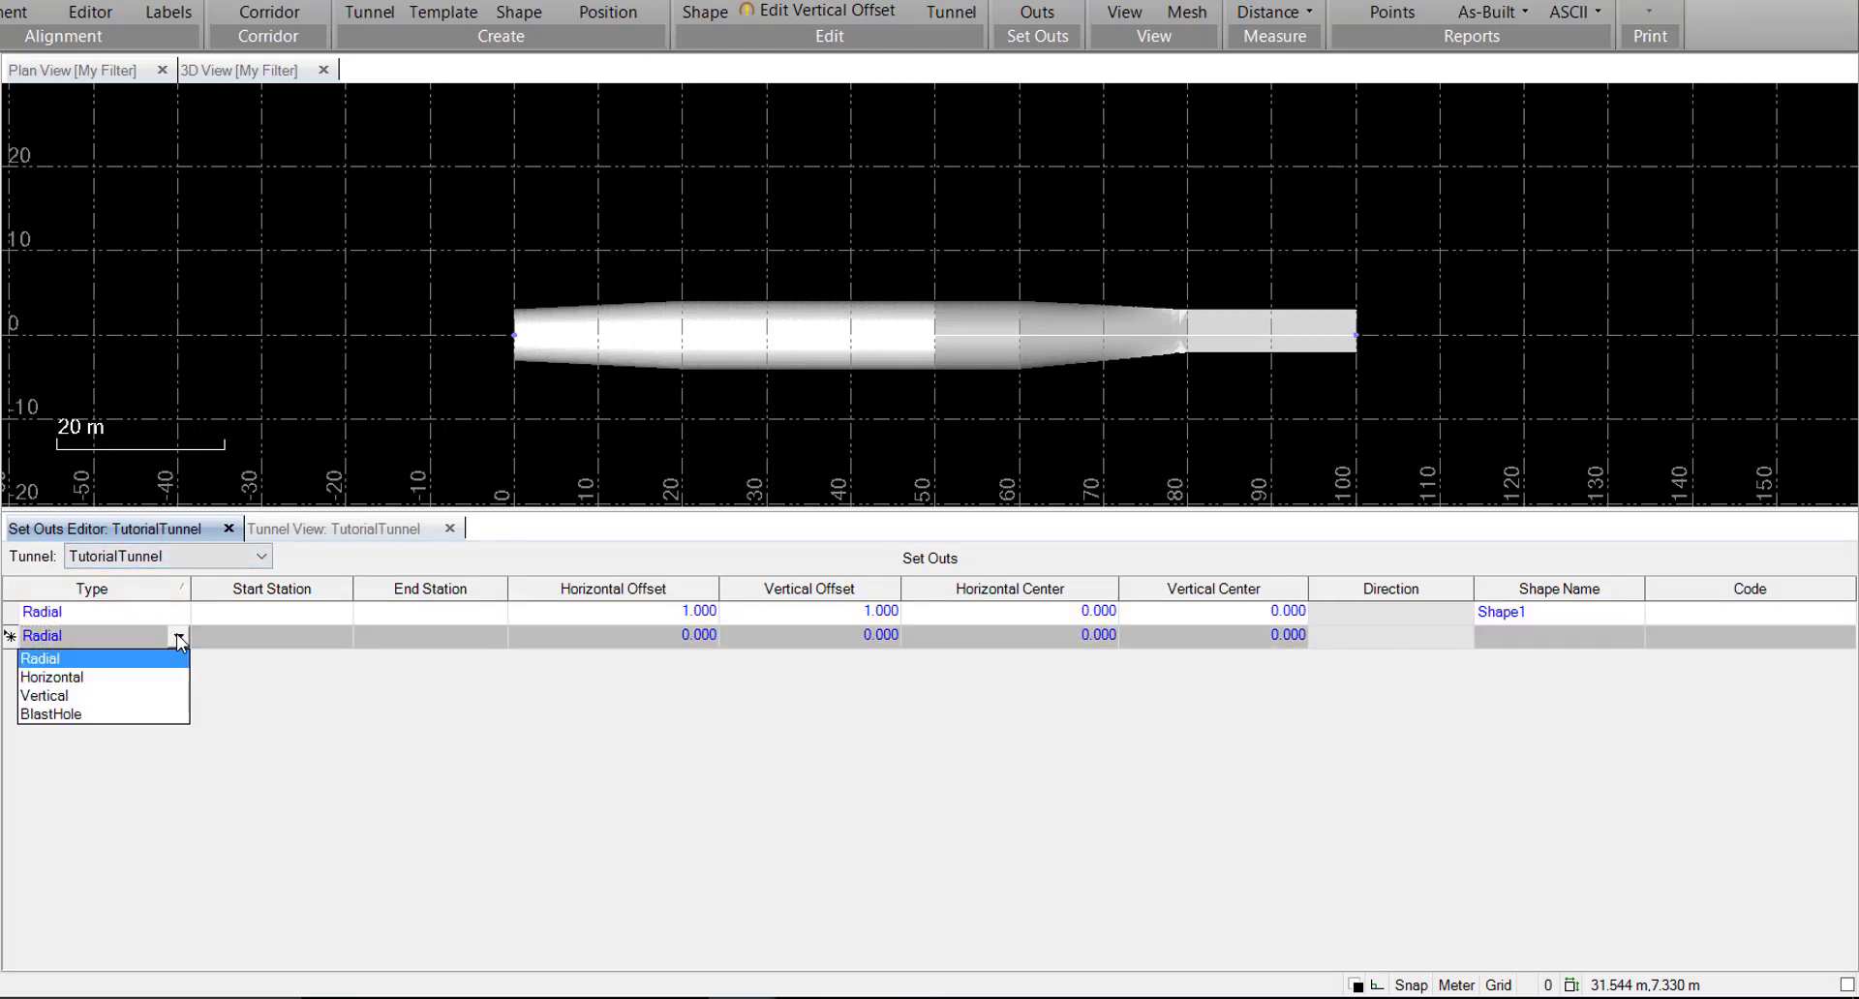
pyautogui.click(130, 678)
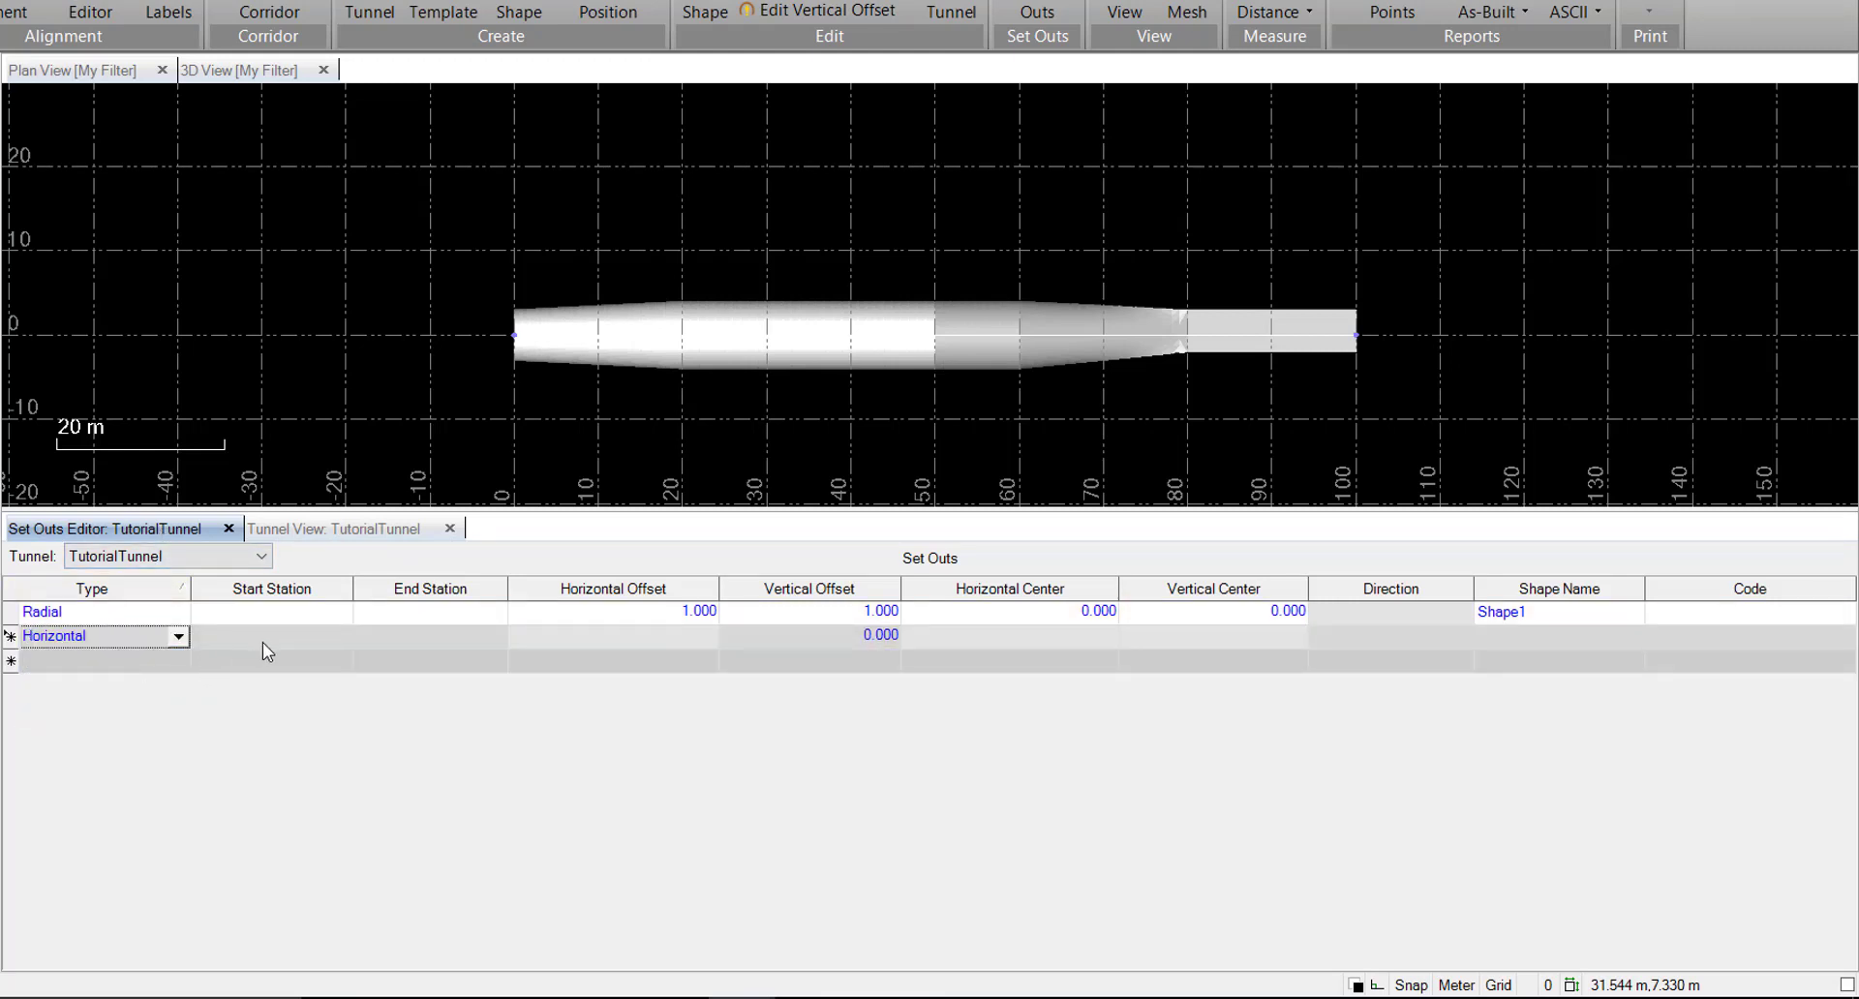
pyautogui.click(313, 639)
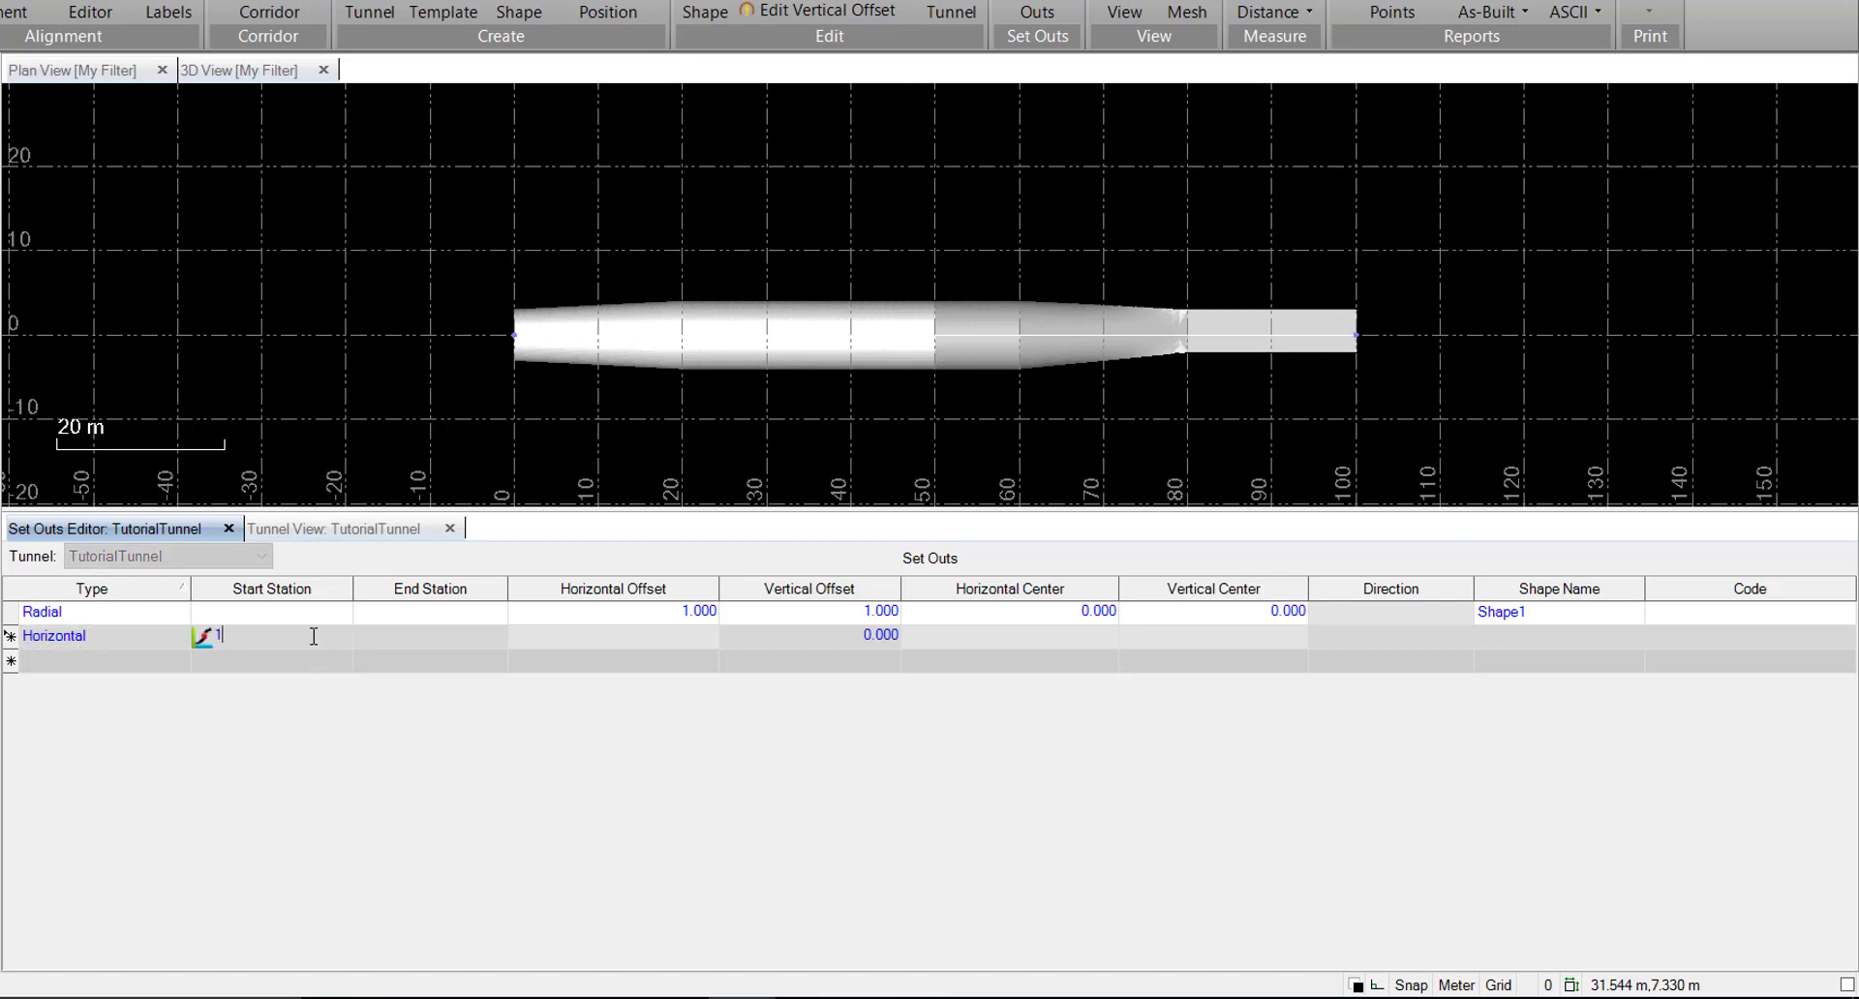
pyautogui.write('10')
pyautogui.press('Tab')
pyautogui.write('20')
pyautogui.press('Tab')
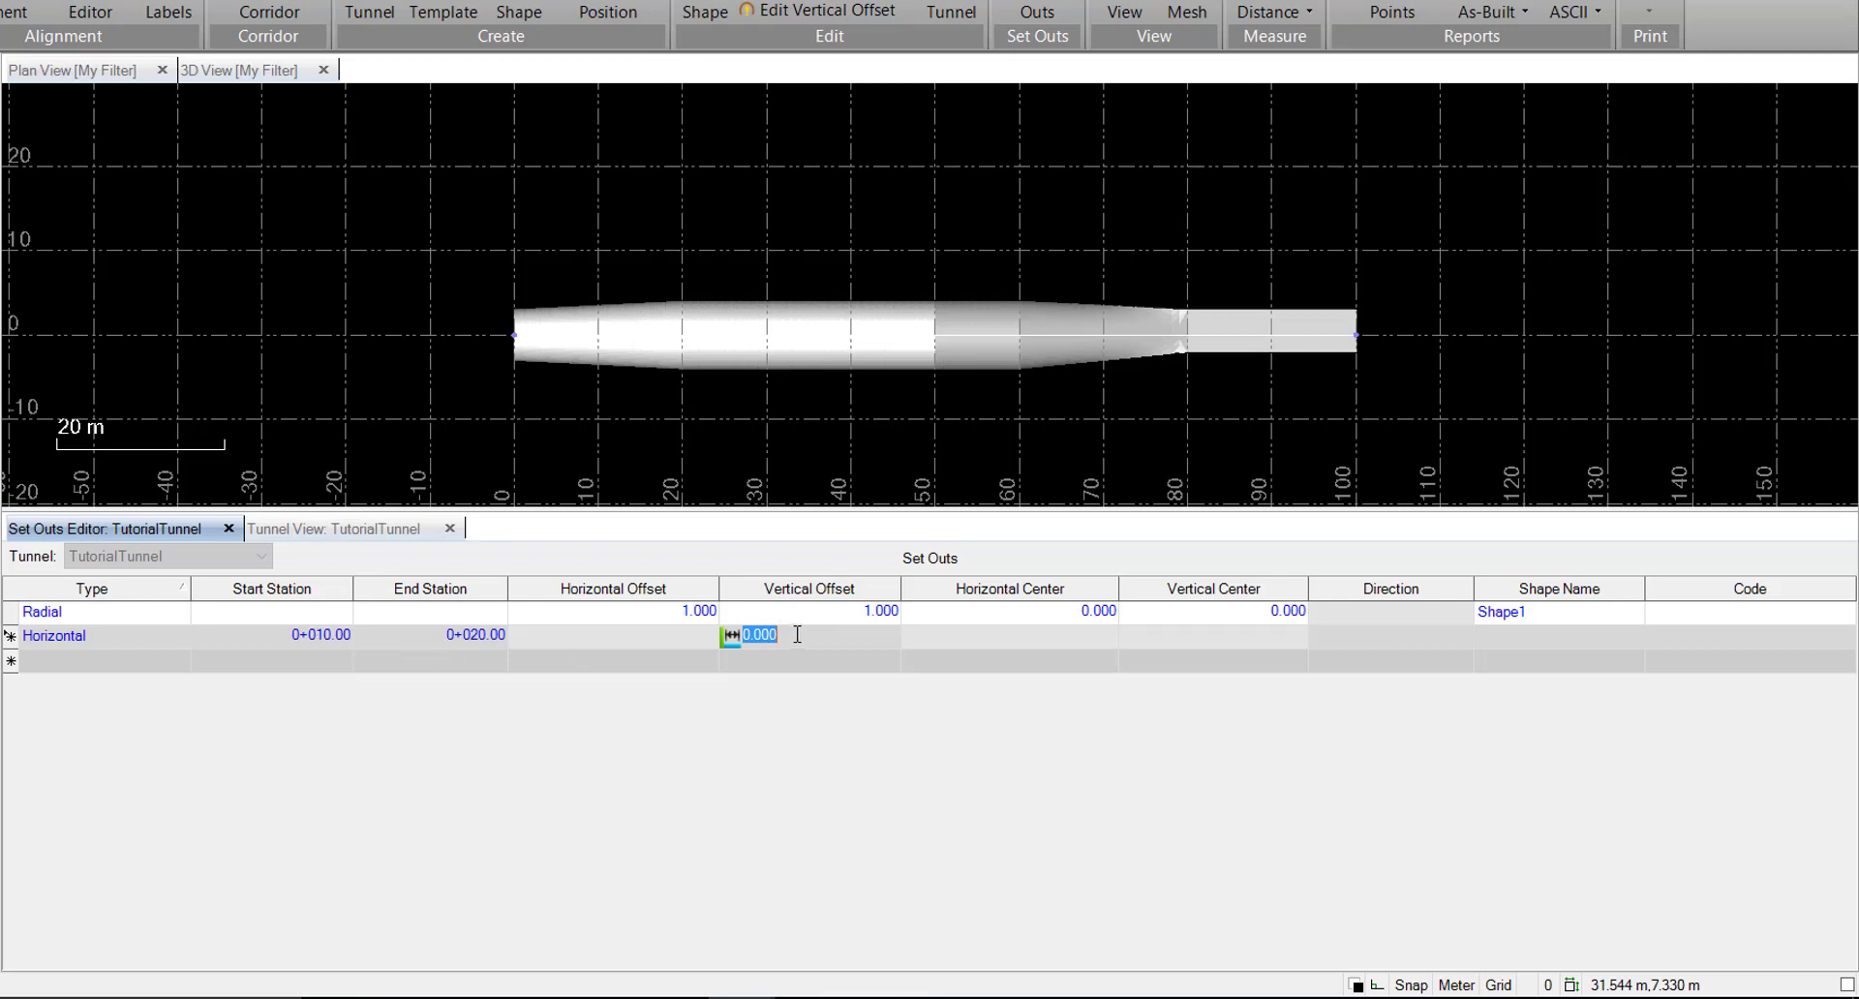
pyautogui.write('2')
pyautogui.press('Tab')
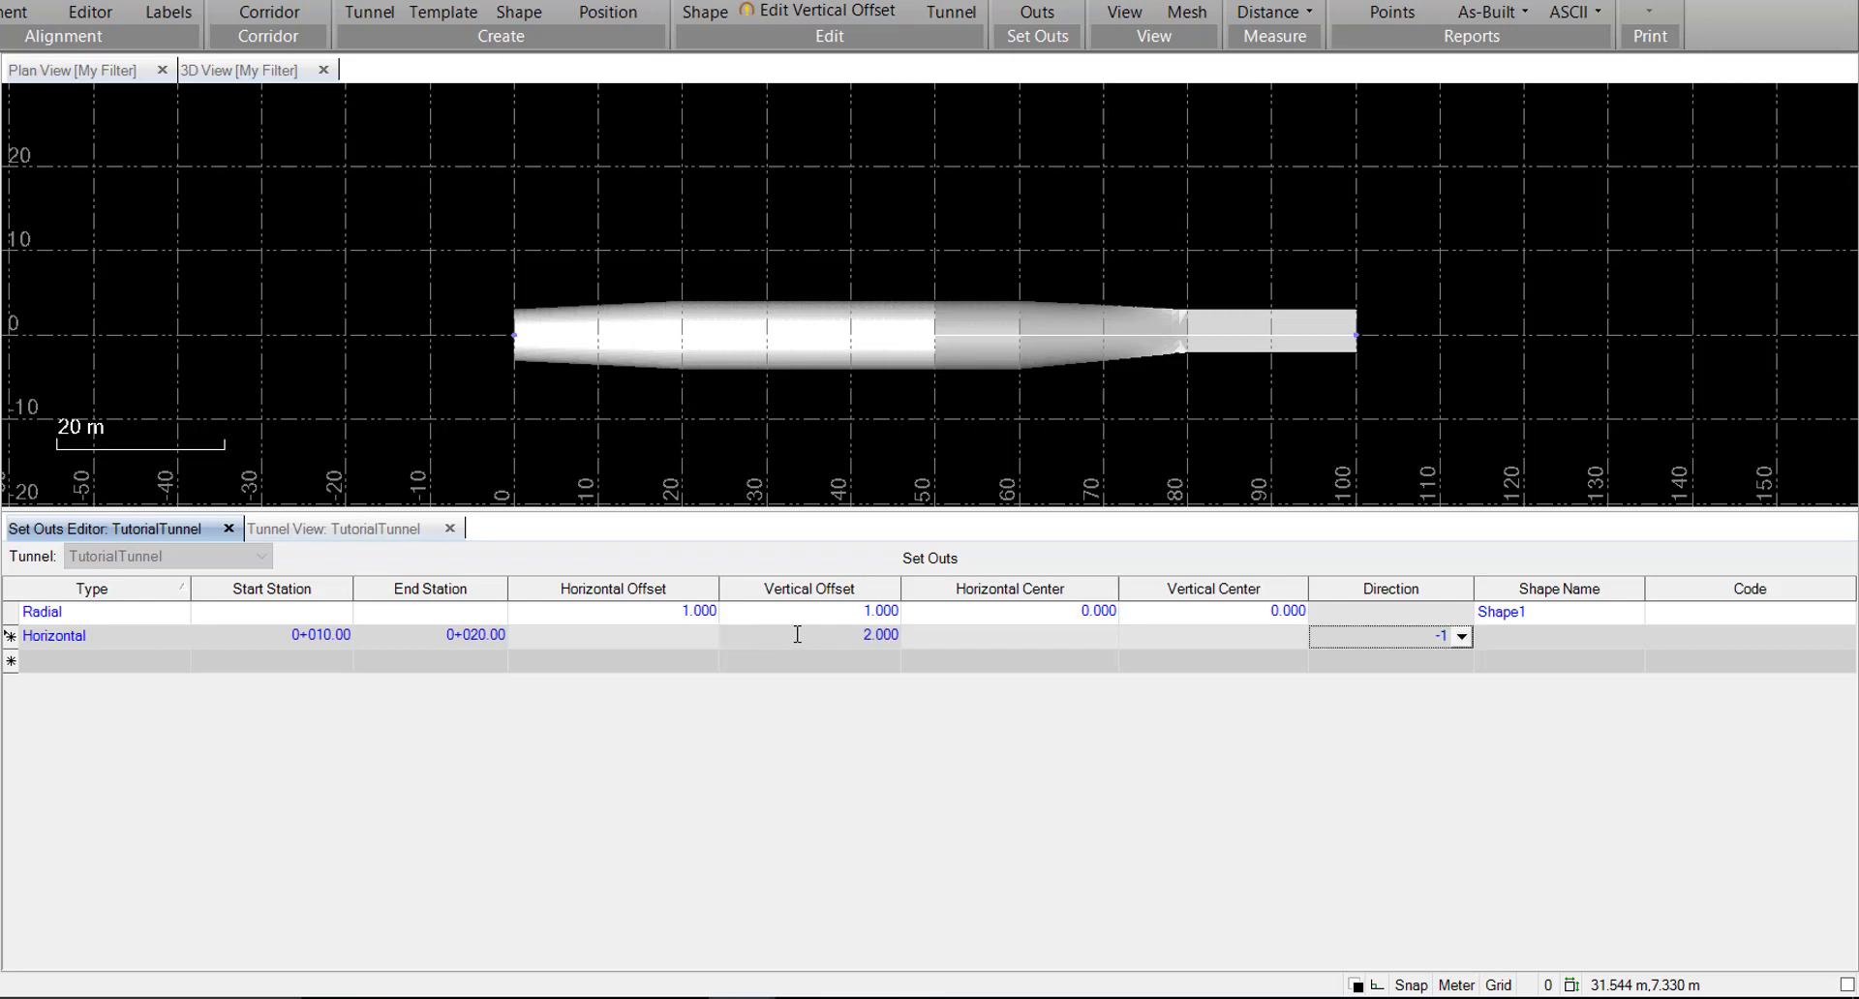
# Set the Horizontal set out's direction to Left and its shape to Shape1.
pyautogui.click(1464, 639)
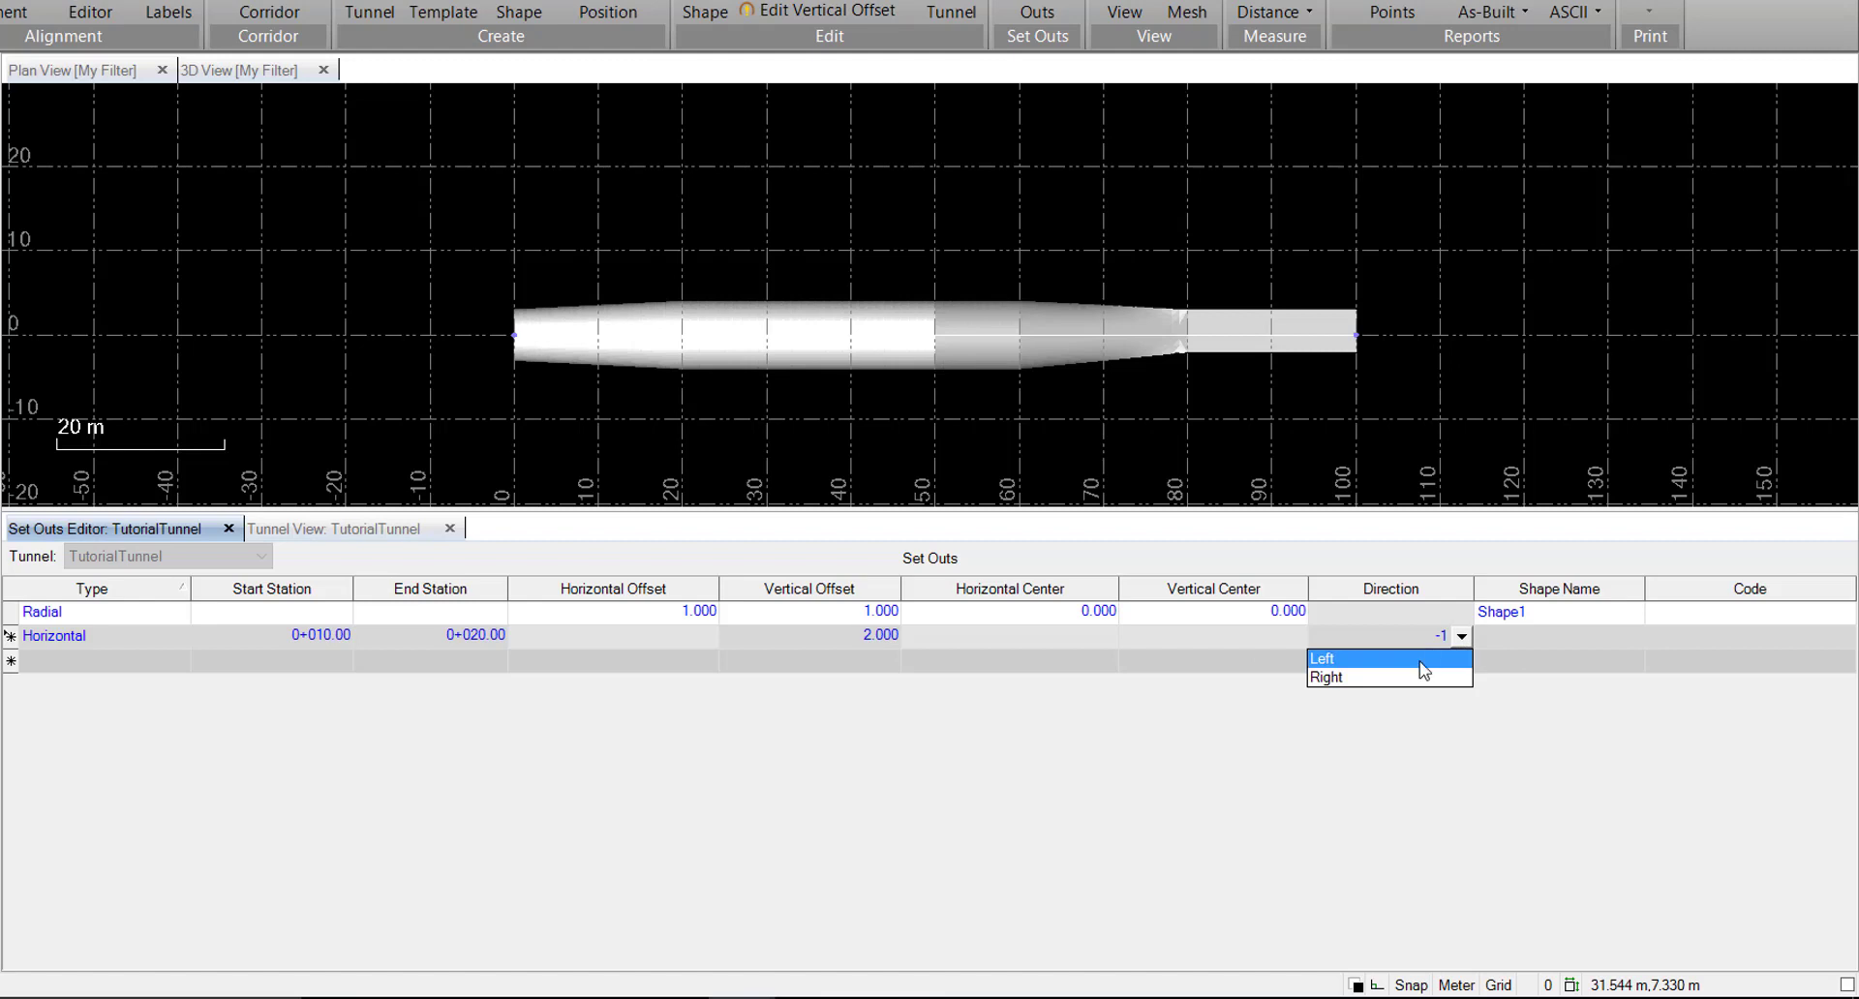
pyautogui.click(1425, 660)
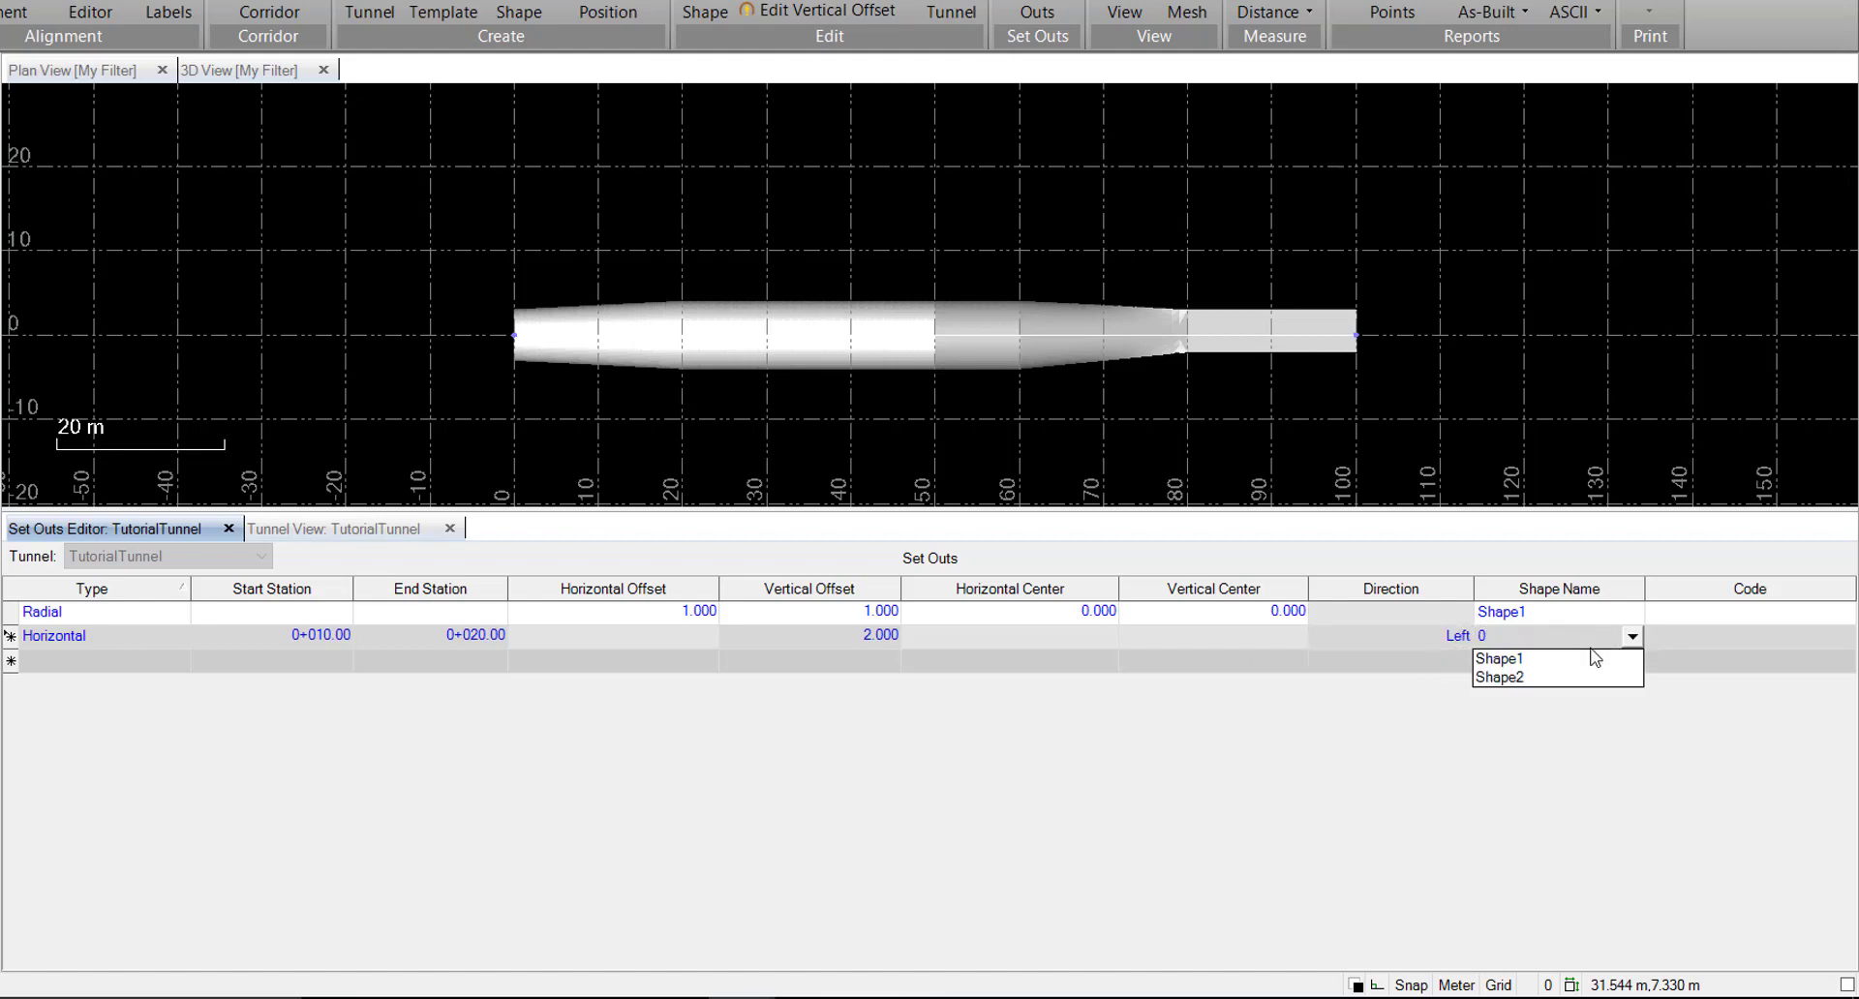
pyautogui.click(1547, 659)
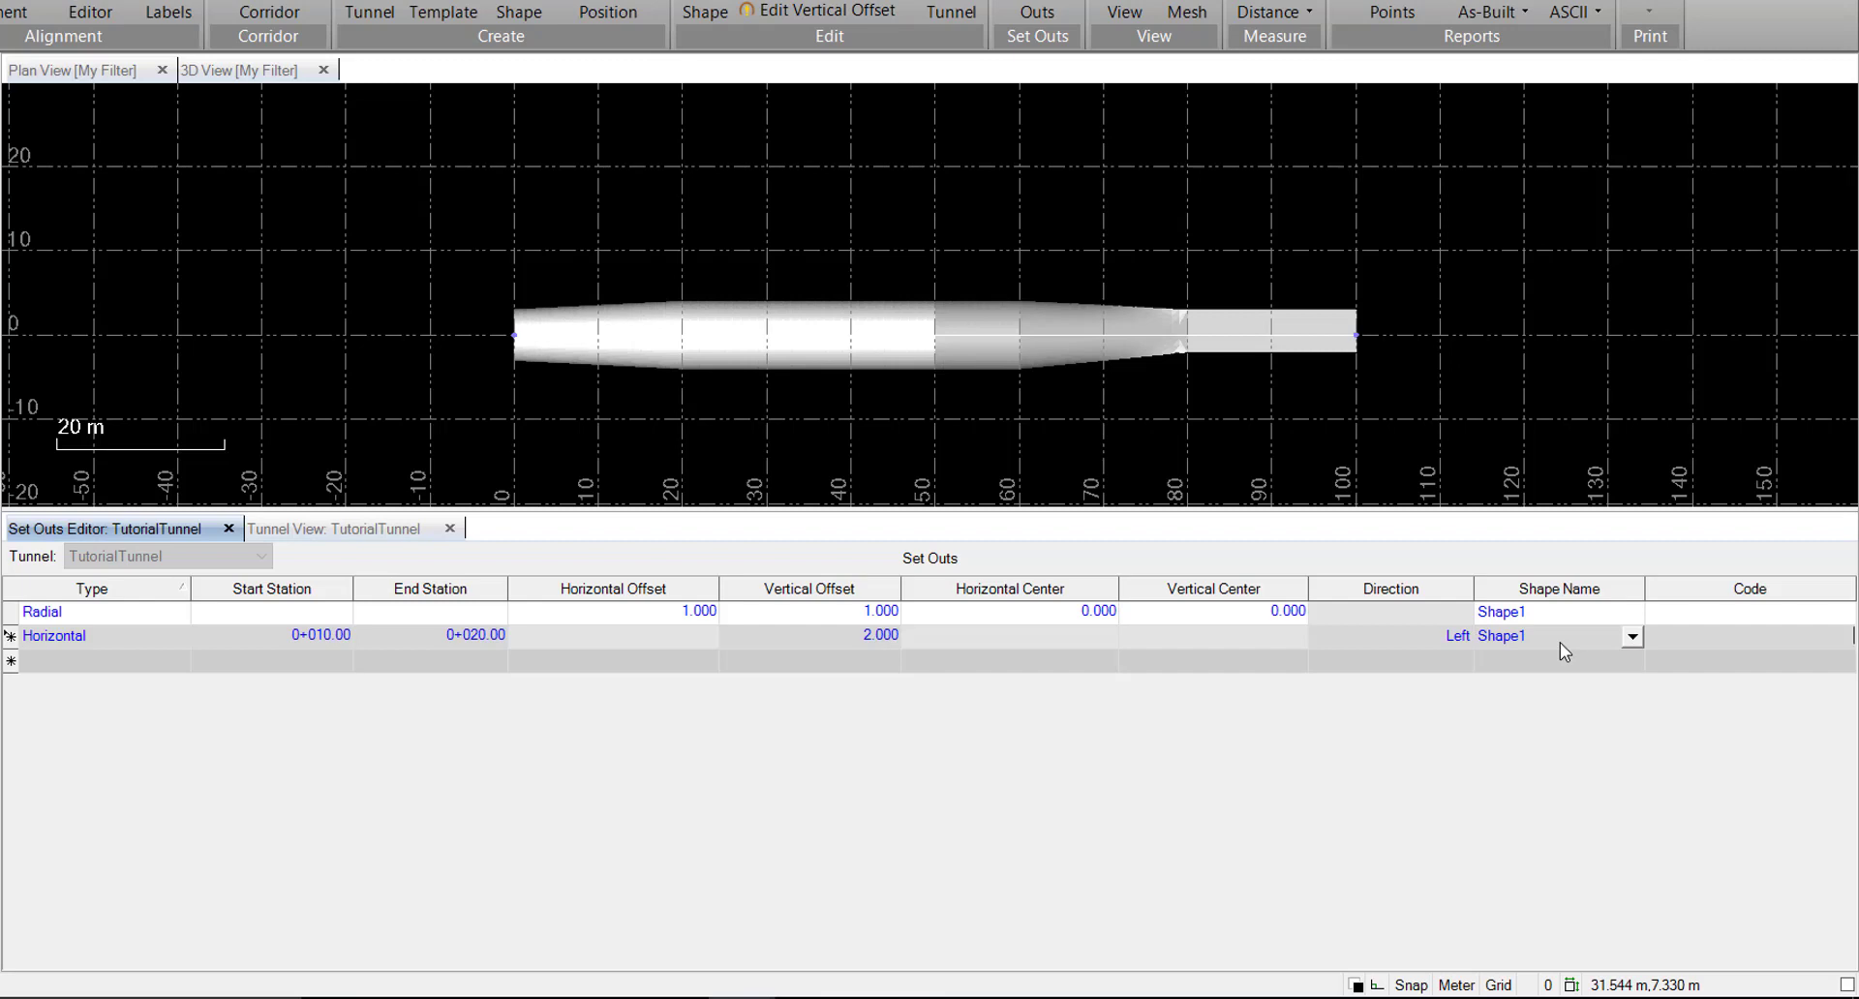
pyautogui.click(350, 532)
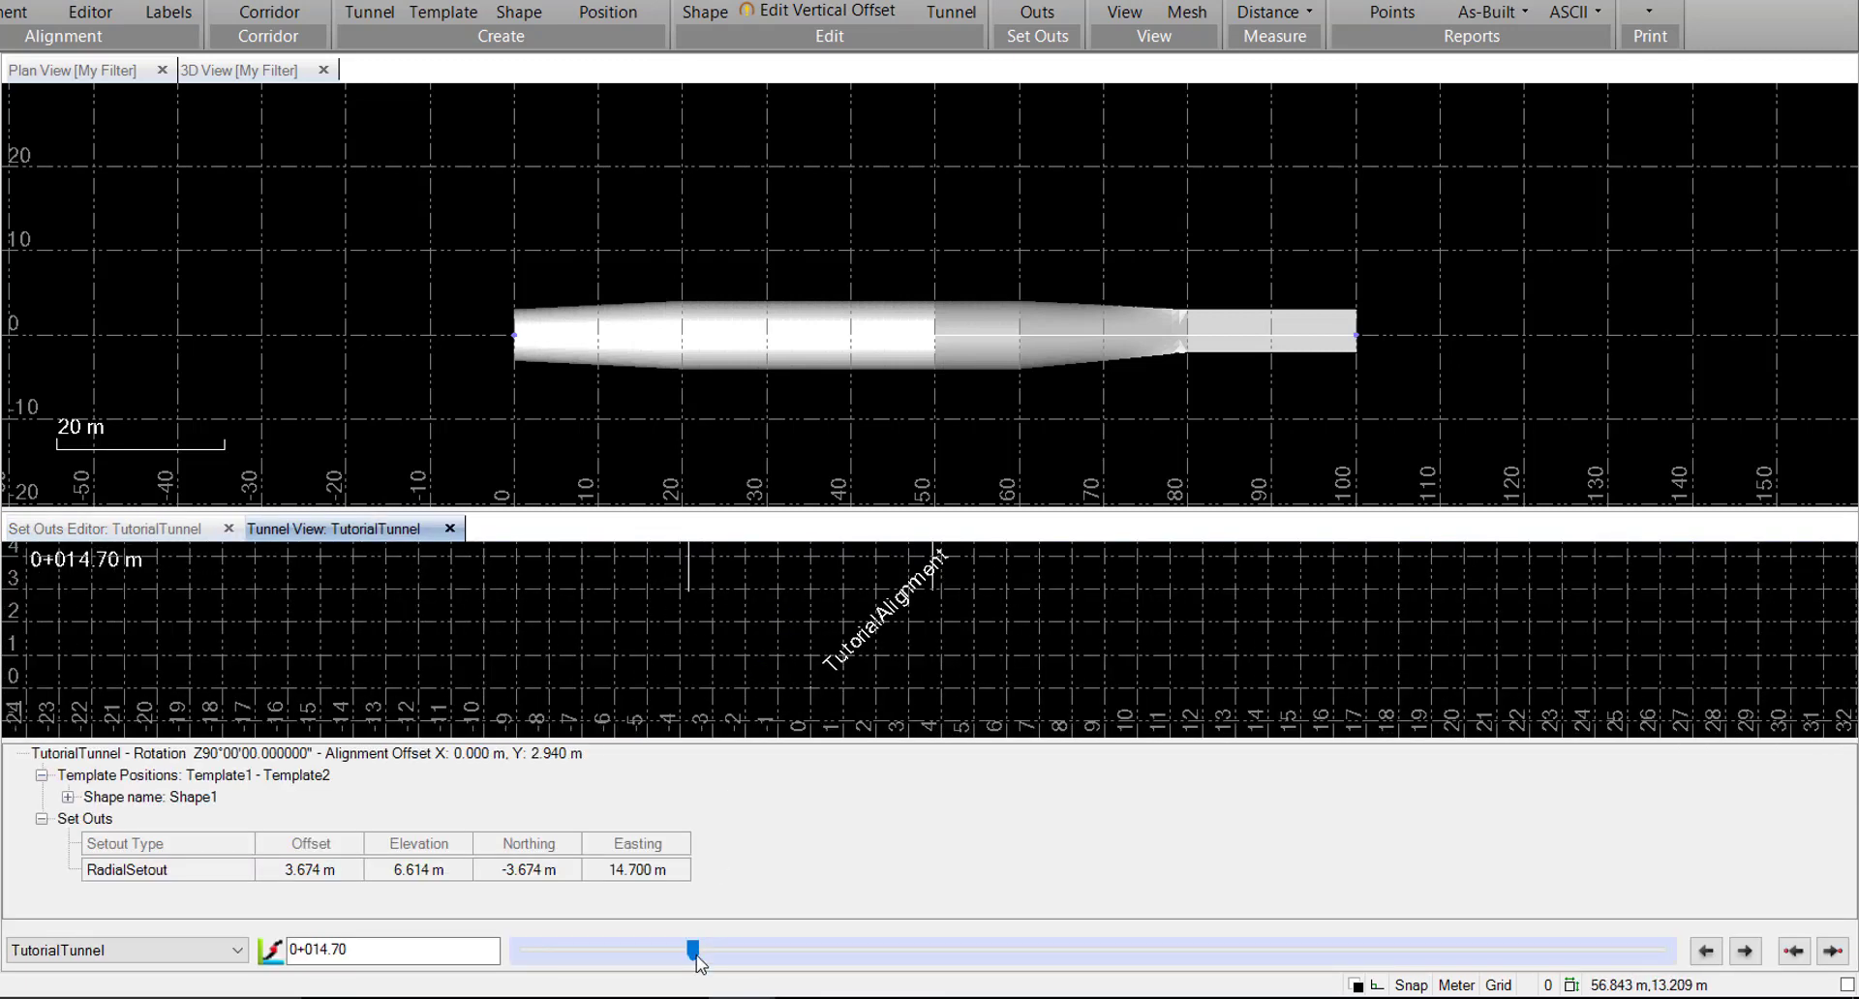
pyautogui.moveTo(479, 950); pyautogui.dragTo(280, 954)
pyautogui.write('10')
pyautogui.press('Return')
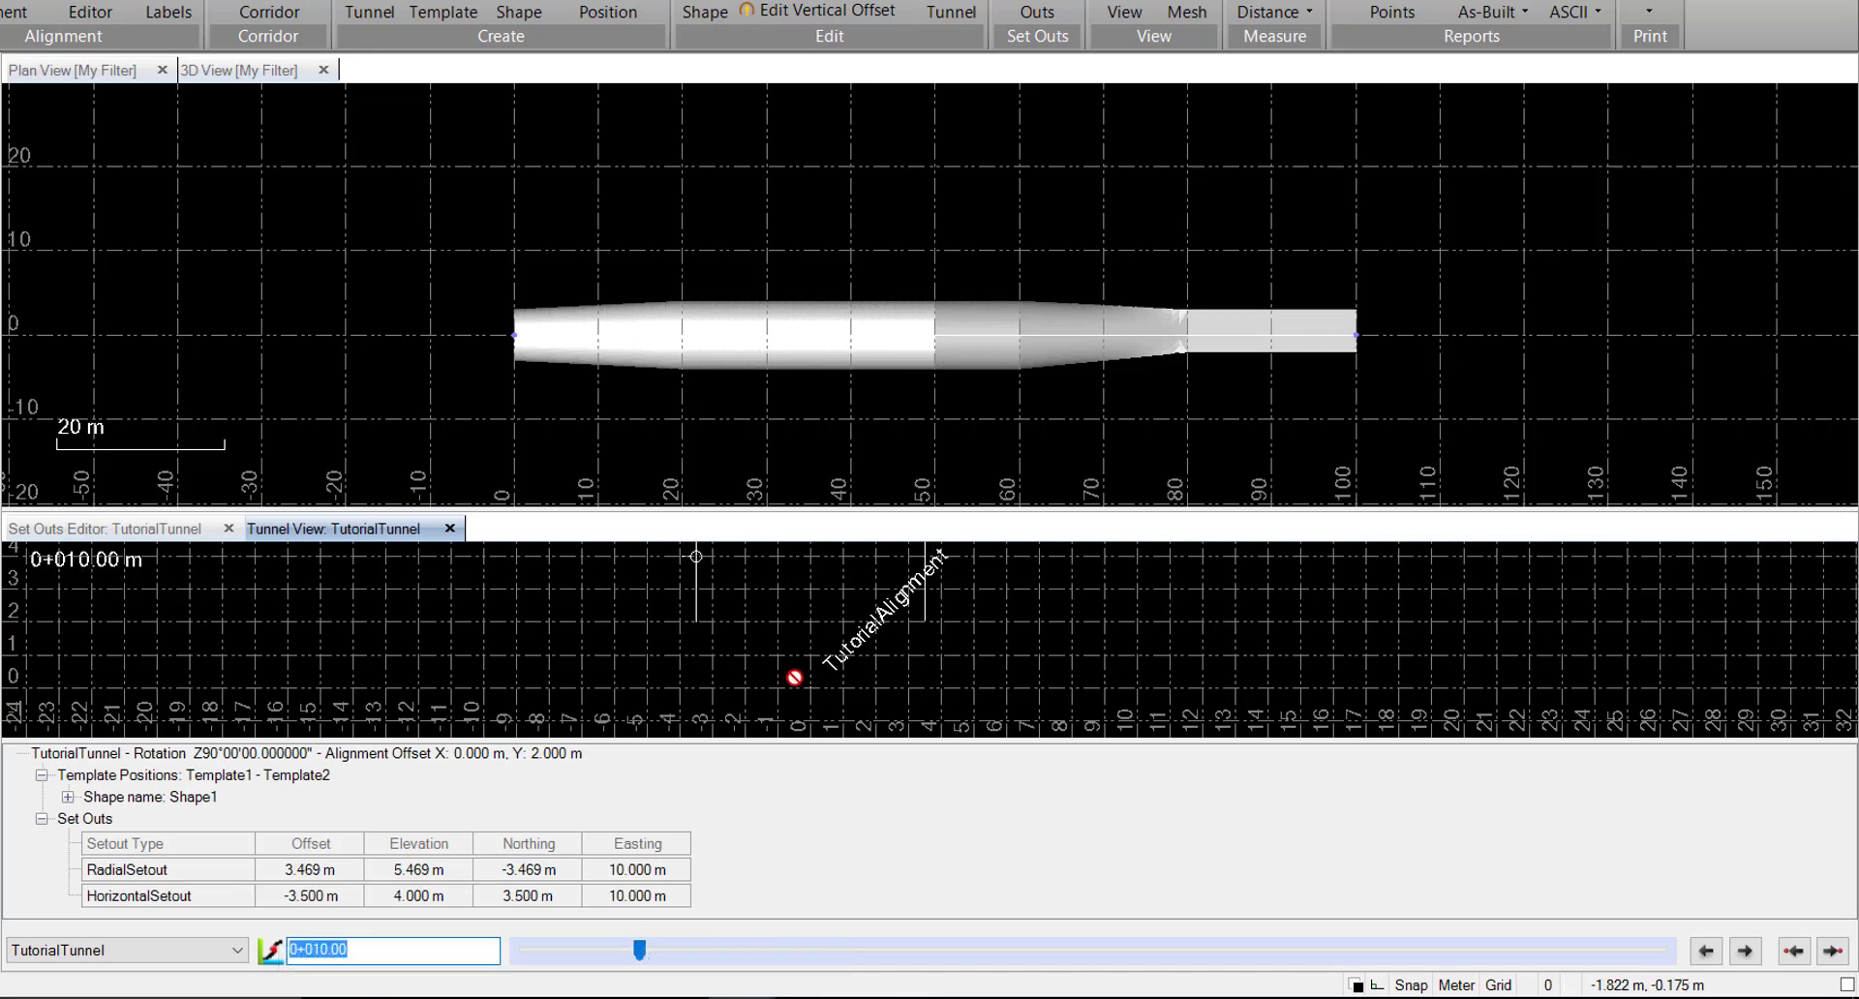
pyautogui.moveTo(759, 630); pyautogui.dragTo(777, 726, button='middle')
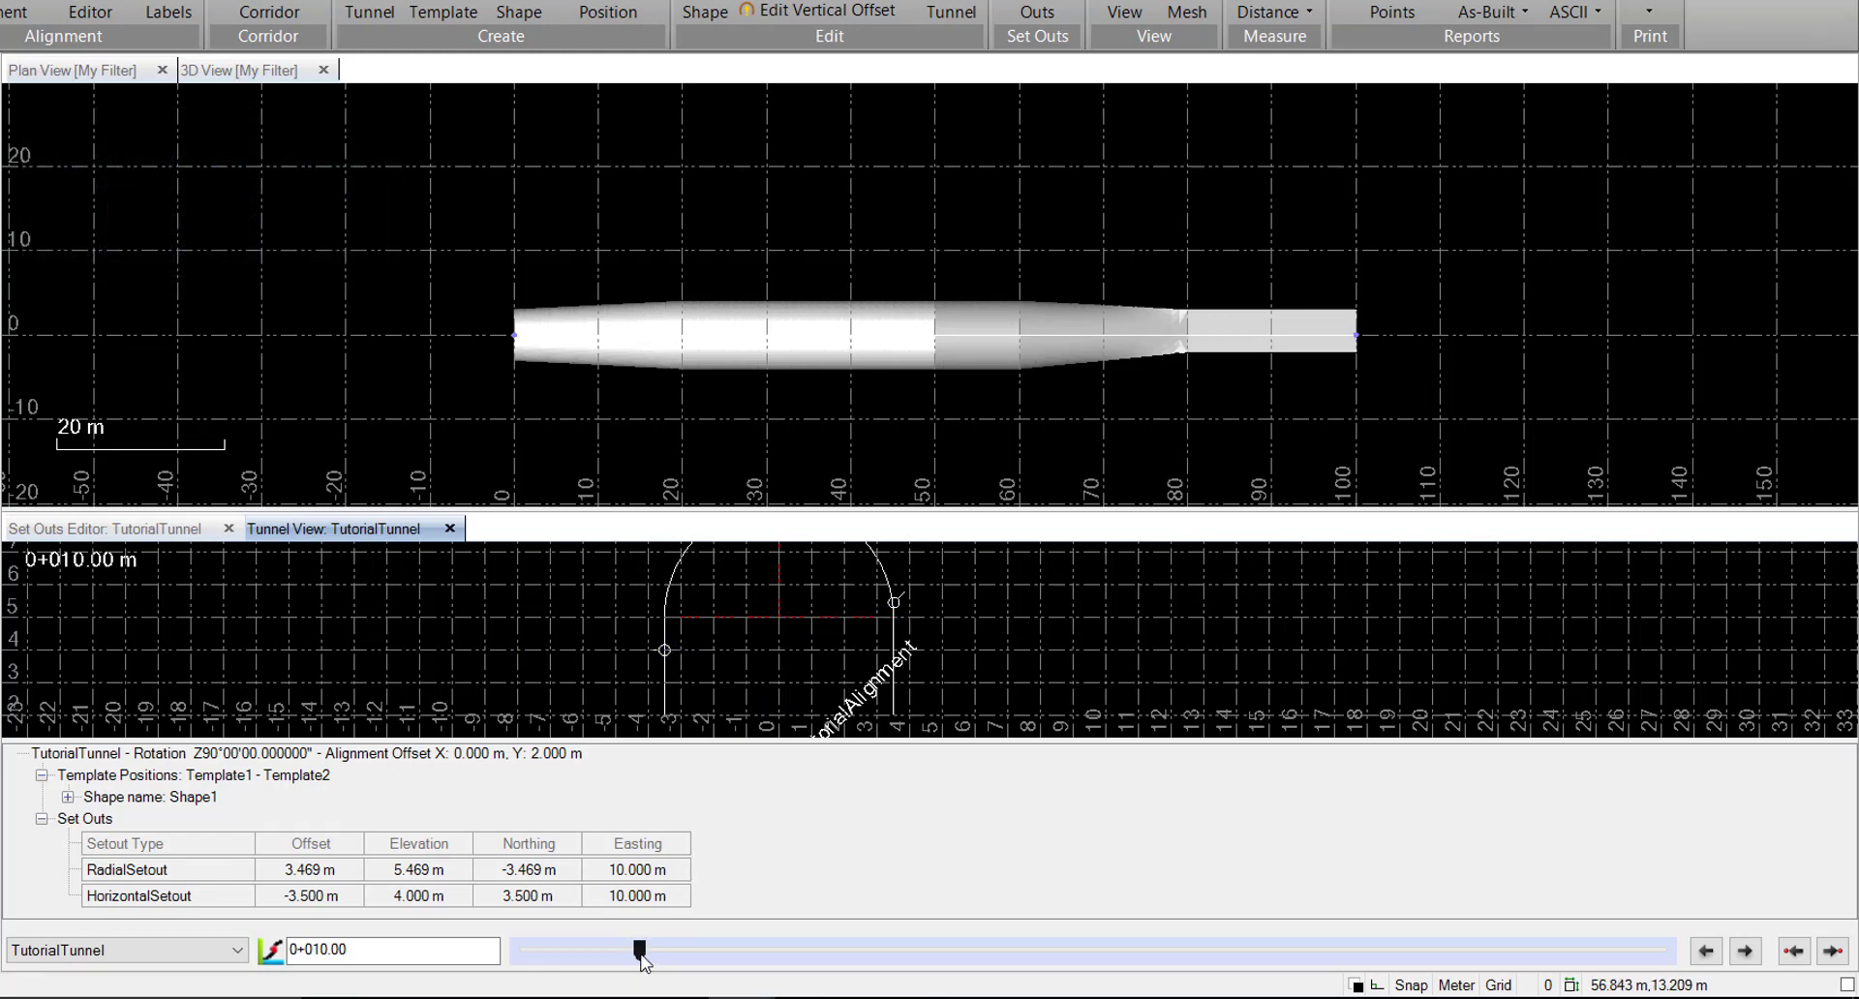
pyautogui.moveTo(640, 953); pyautogui.dragTo(689, 973)
pyautogui.click(163, 529)
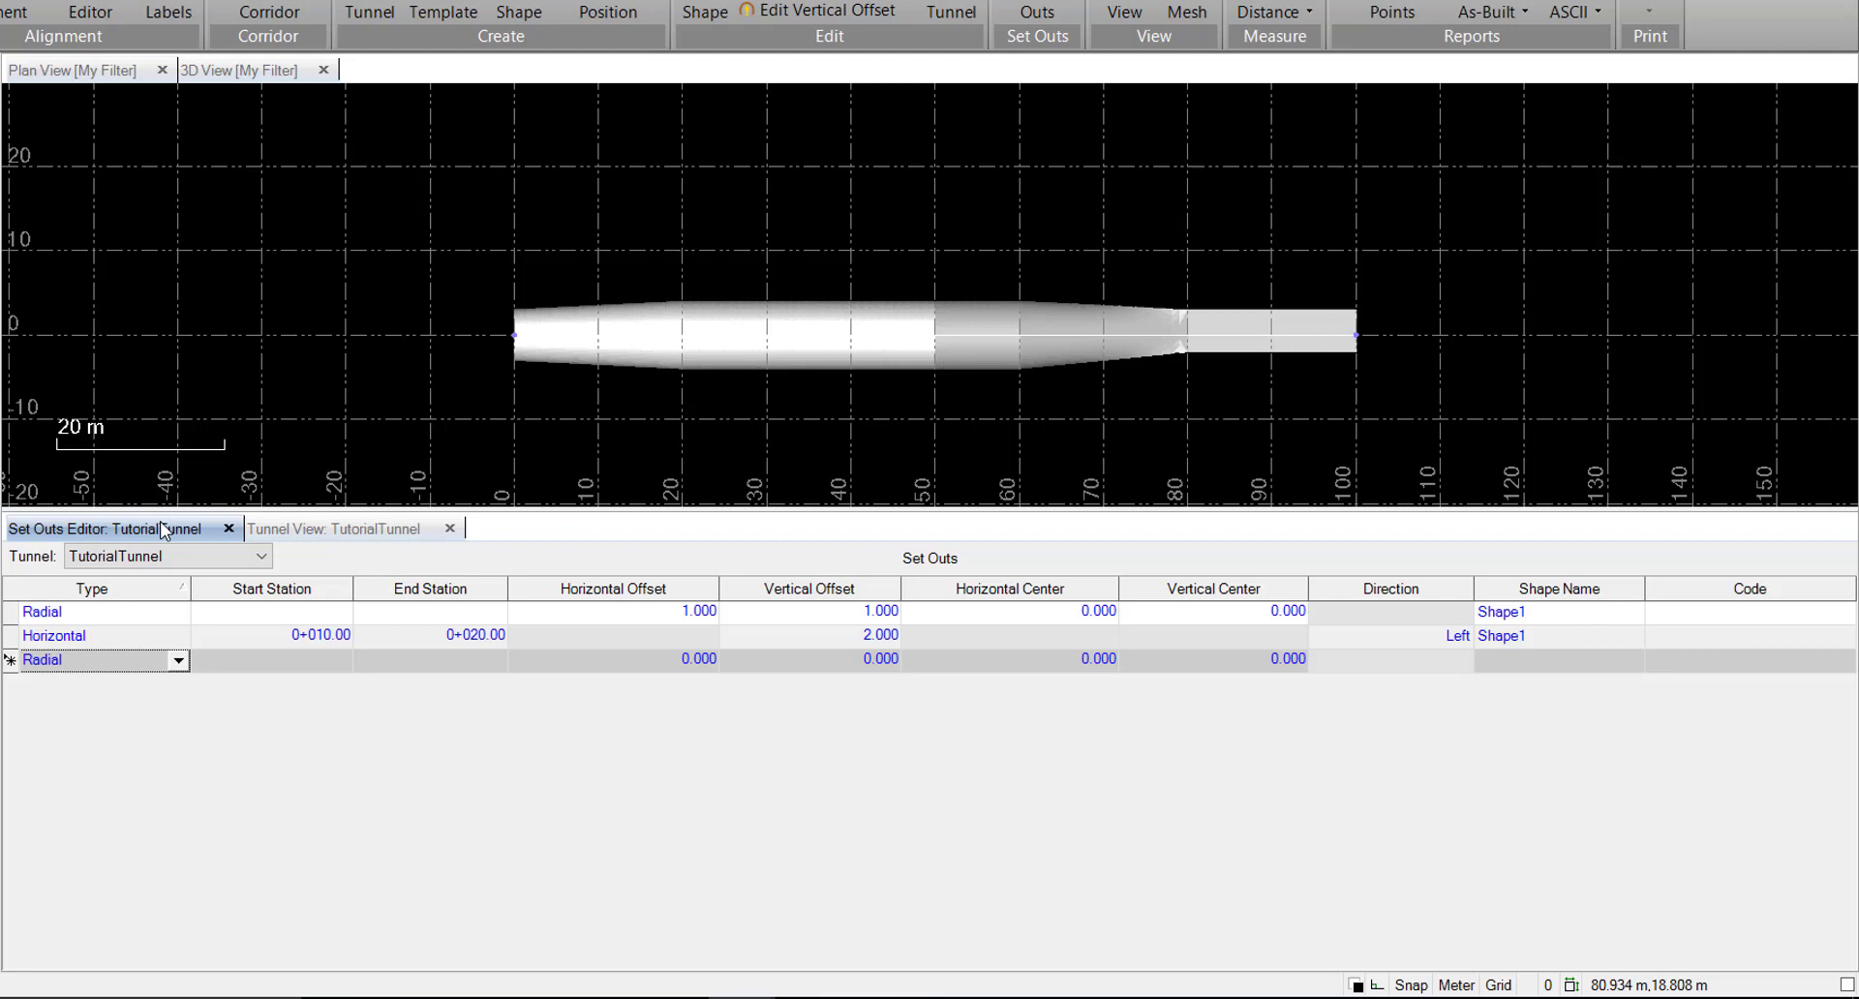
# Add a BlastHole set out row with end station 0+005.00.
pyautogui.click(178, 660)
pyautogui.click(162, 734)
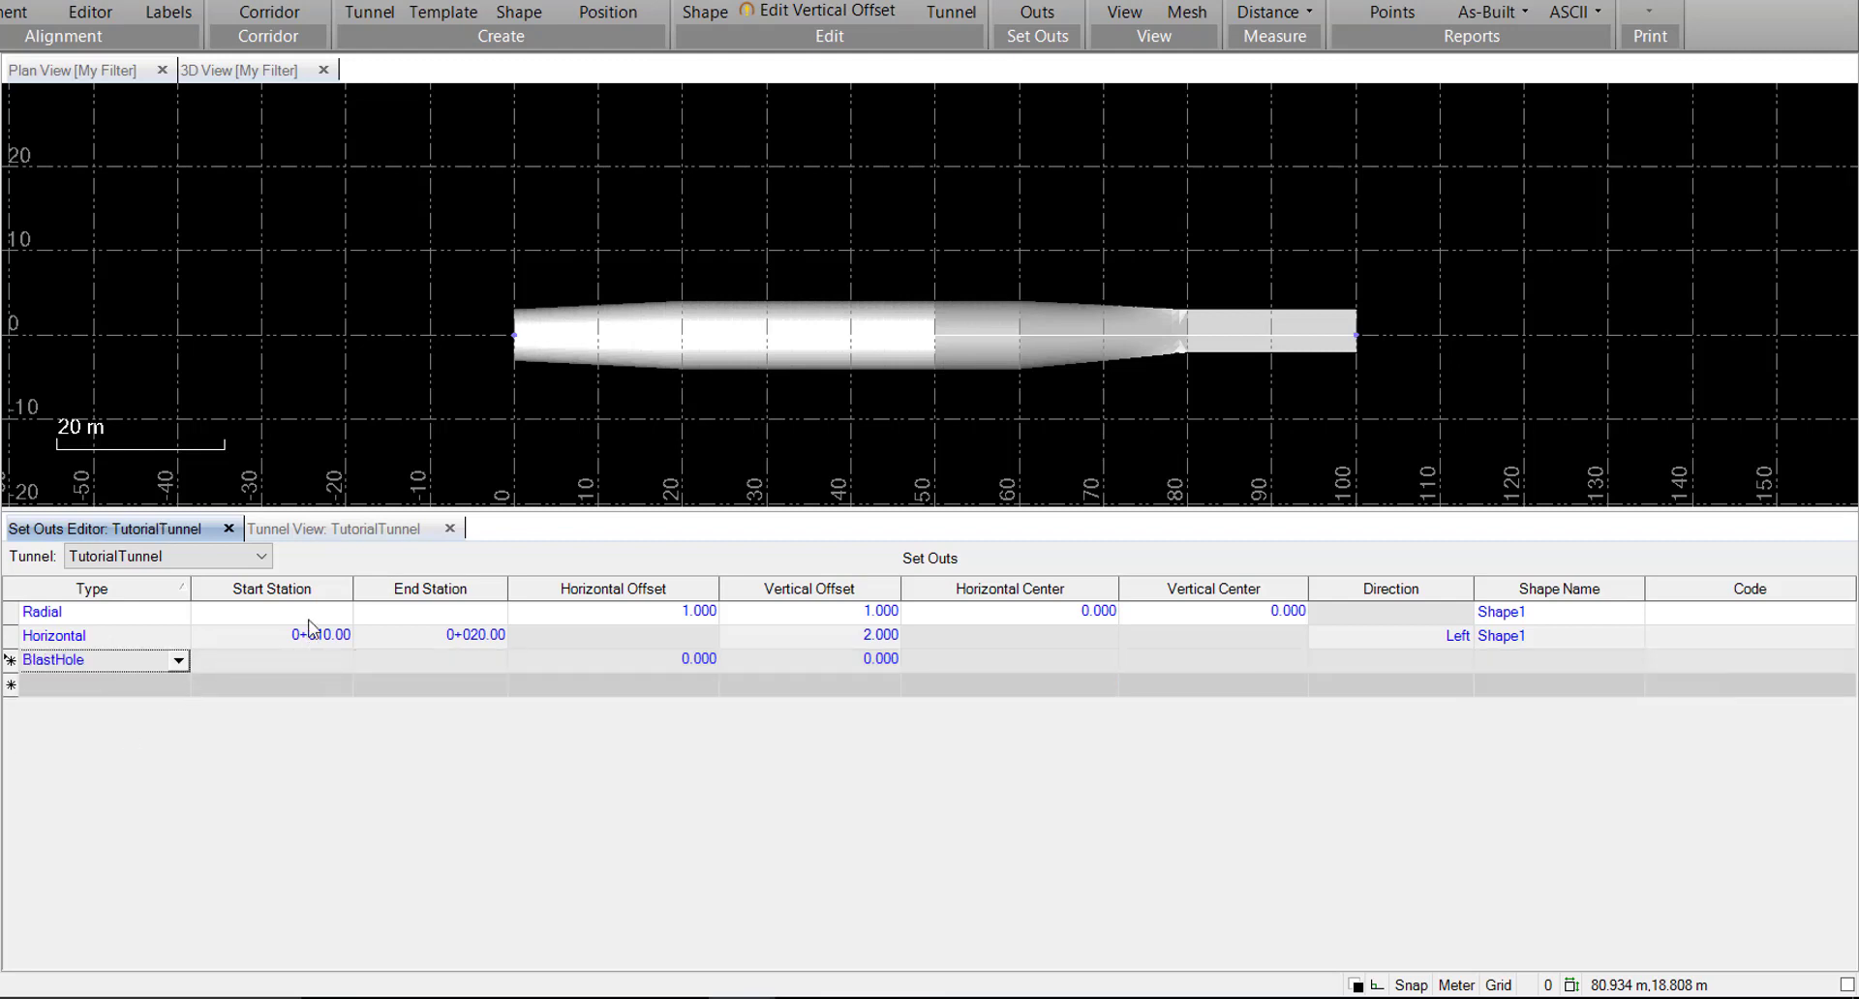
pyautogui.click(323, 662)
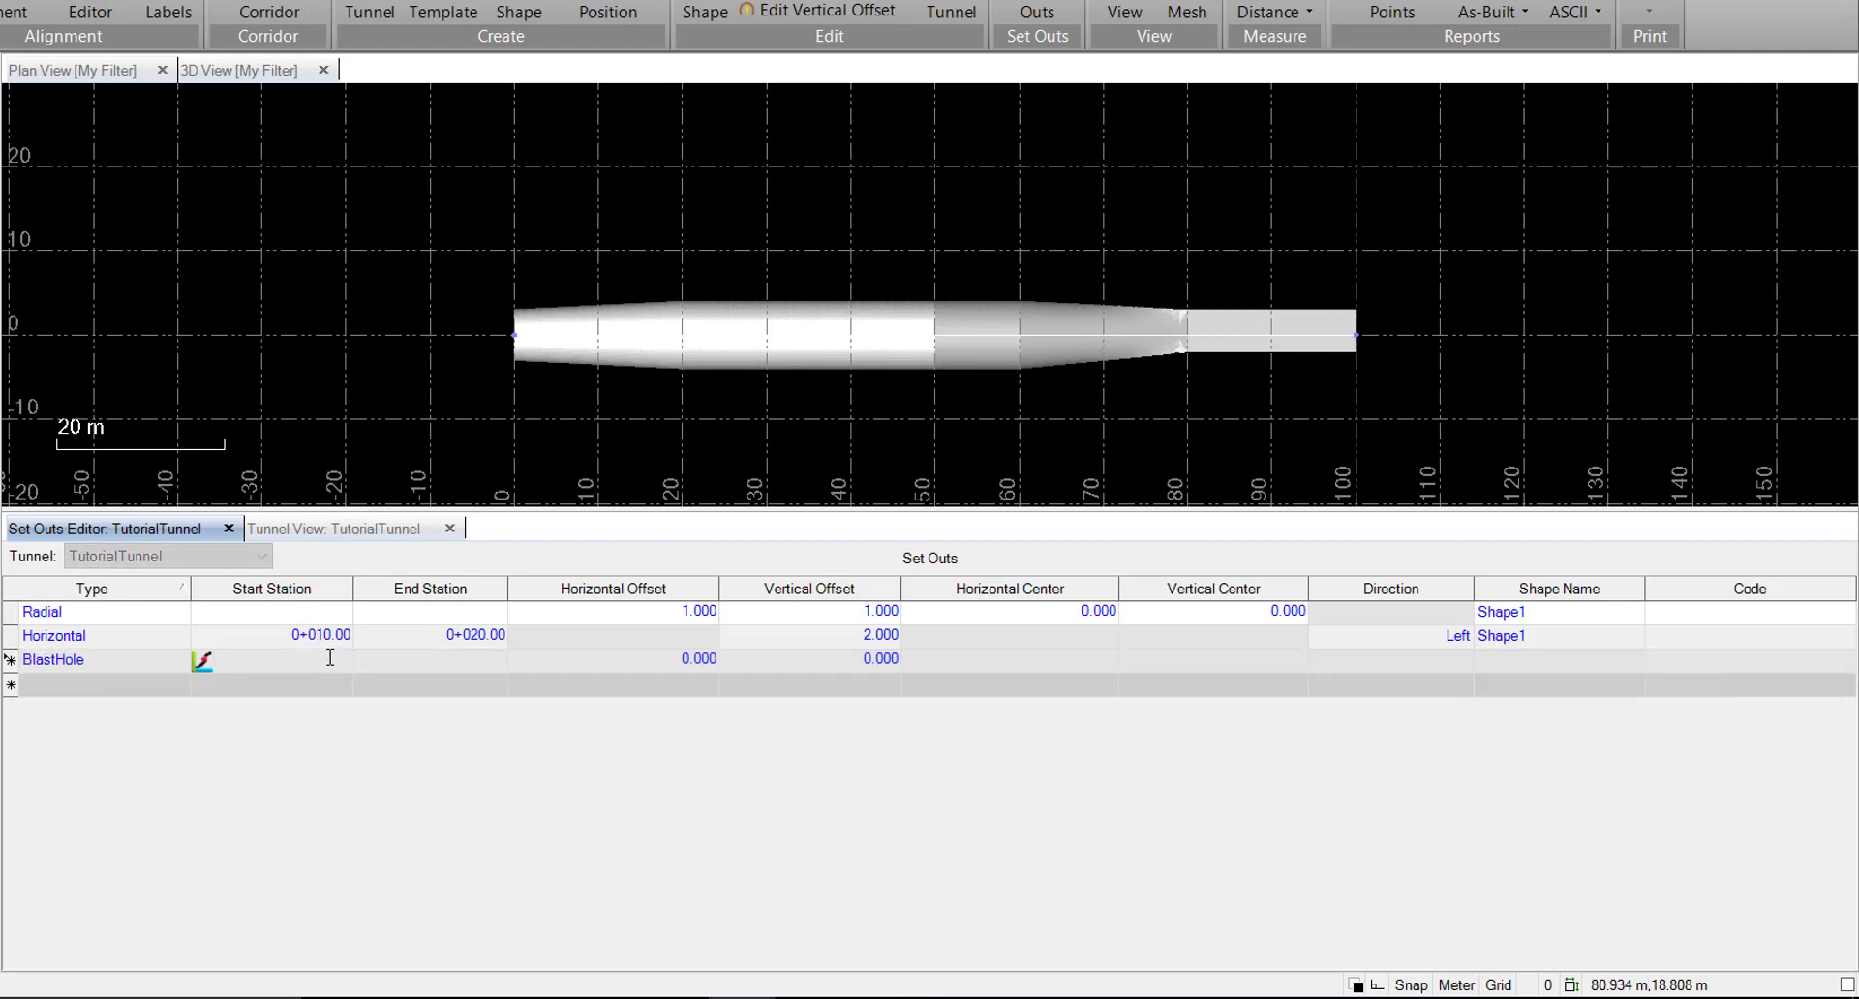
pyautogui.click(411, 664)
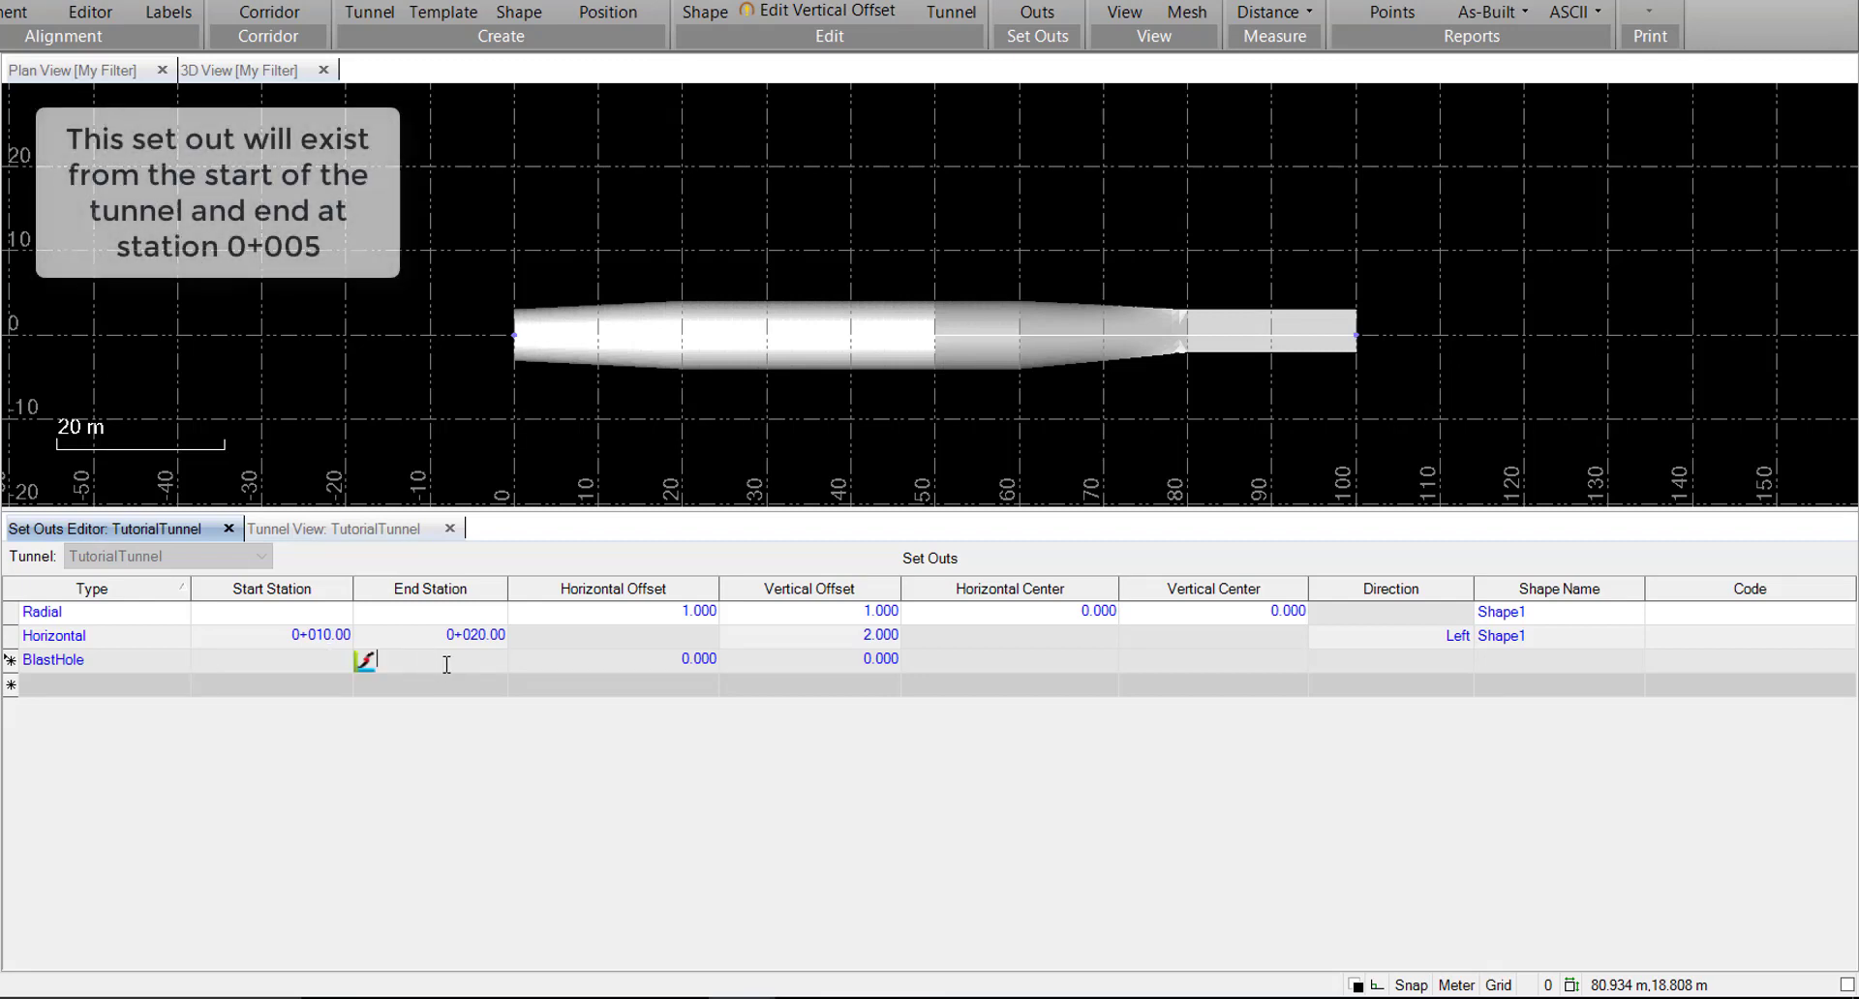
pyautogui.write('5')
pyautogui.press('Tab')
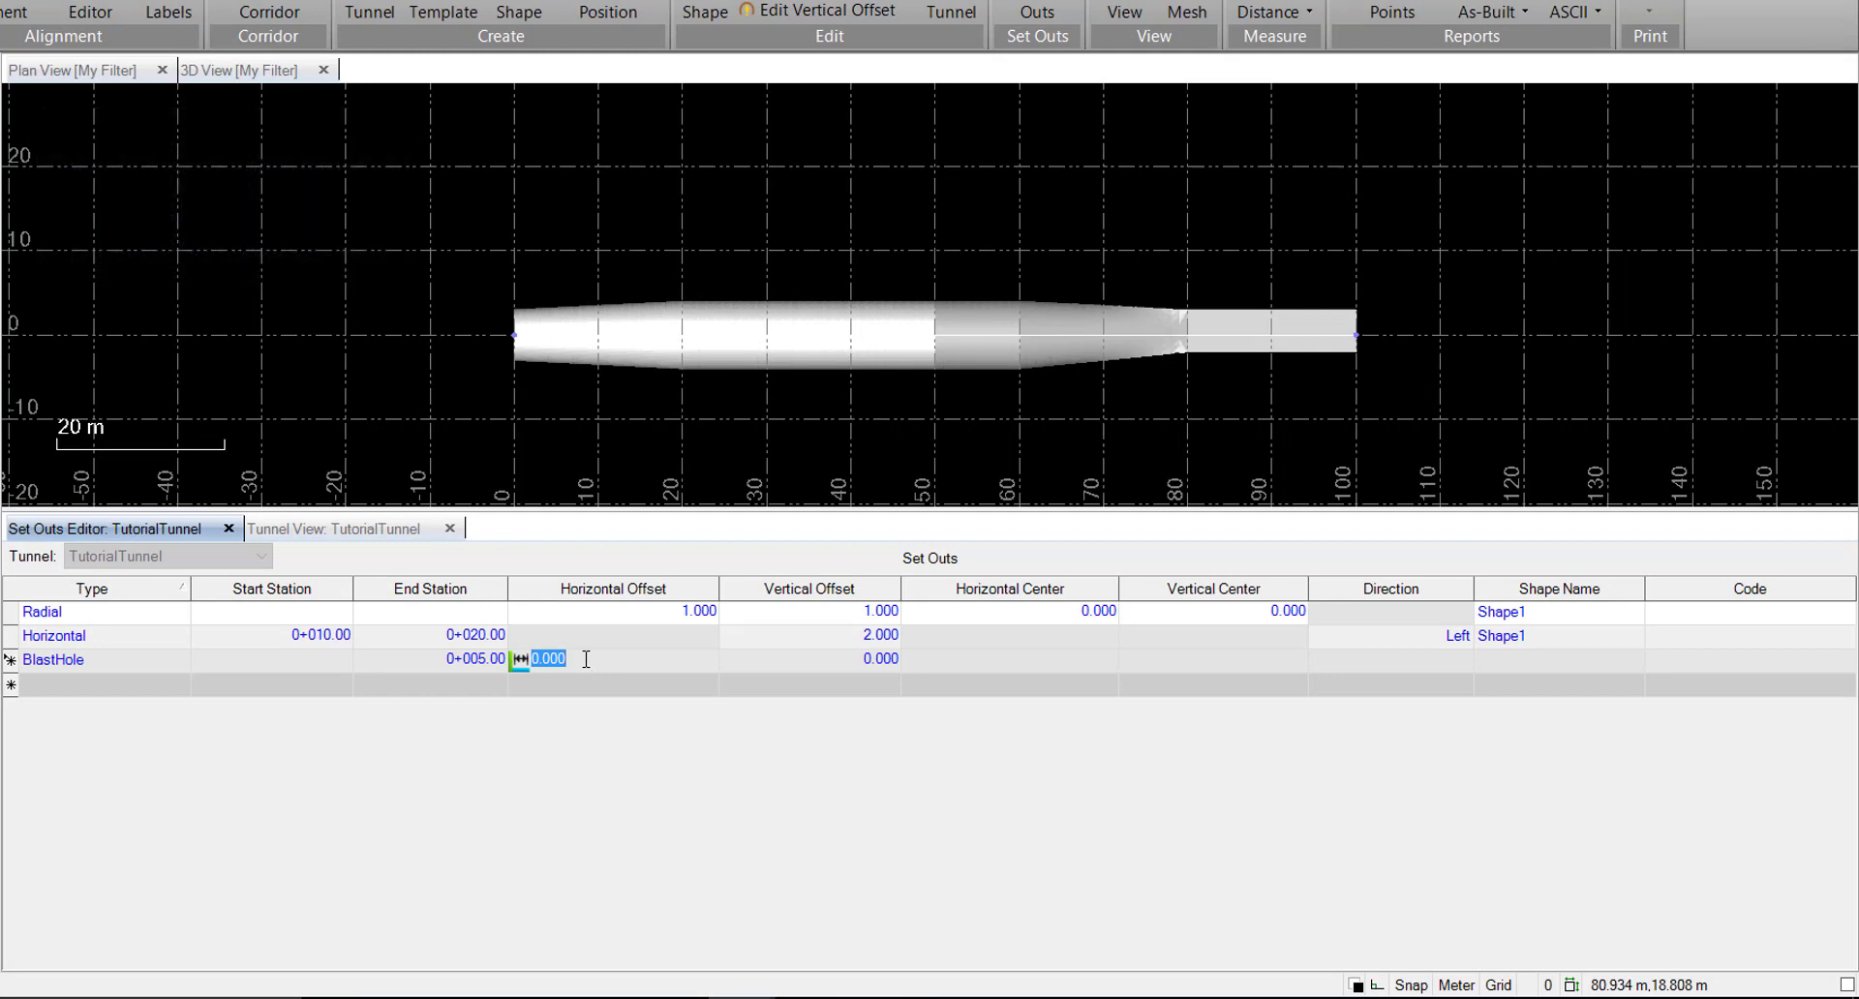
# Give the BlastHole set out horizontal offset -1.500 and vertical offset 2.500, then start another row.
pyautogui.write('-1.5')
pyautogui.press('Tab')
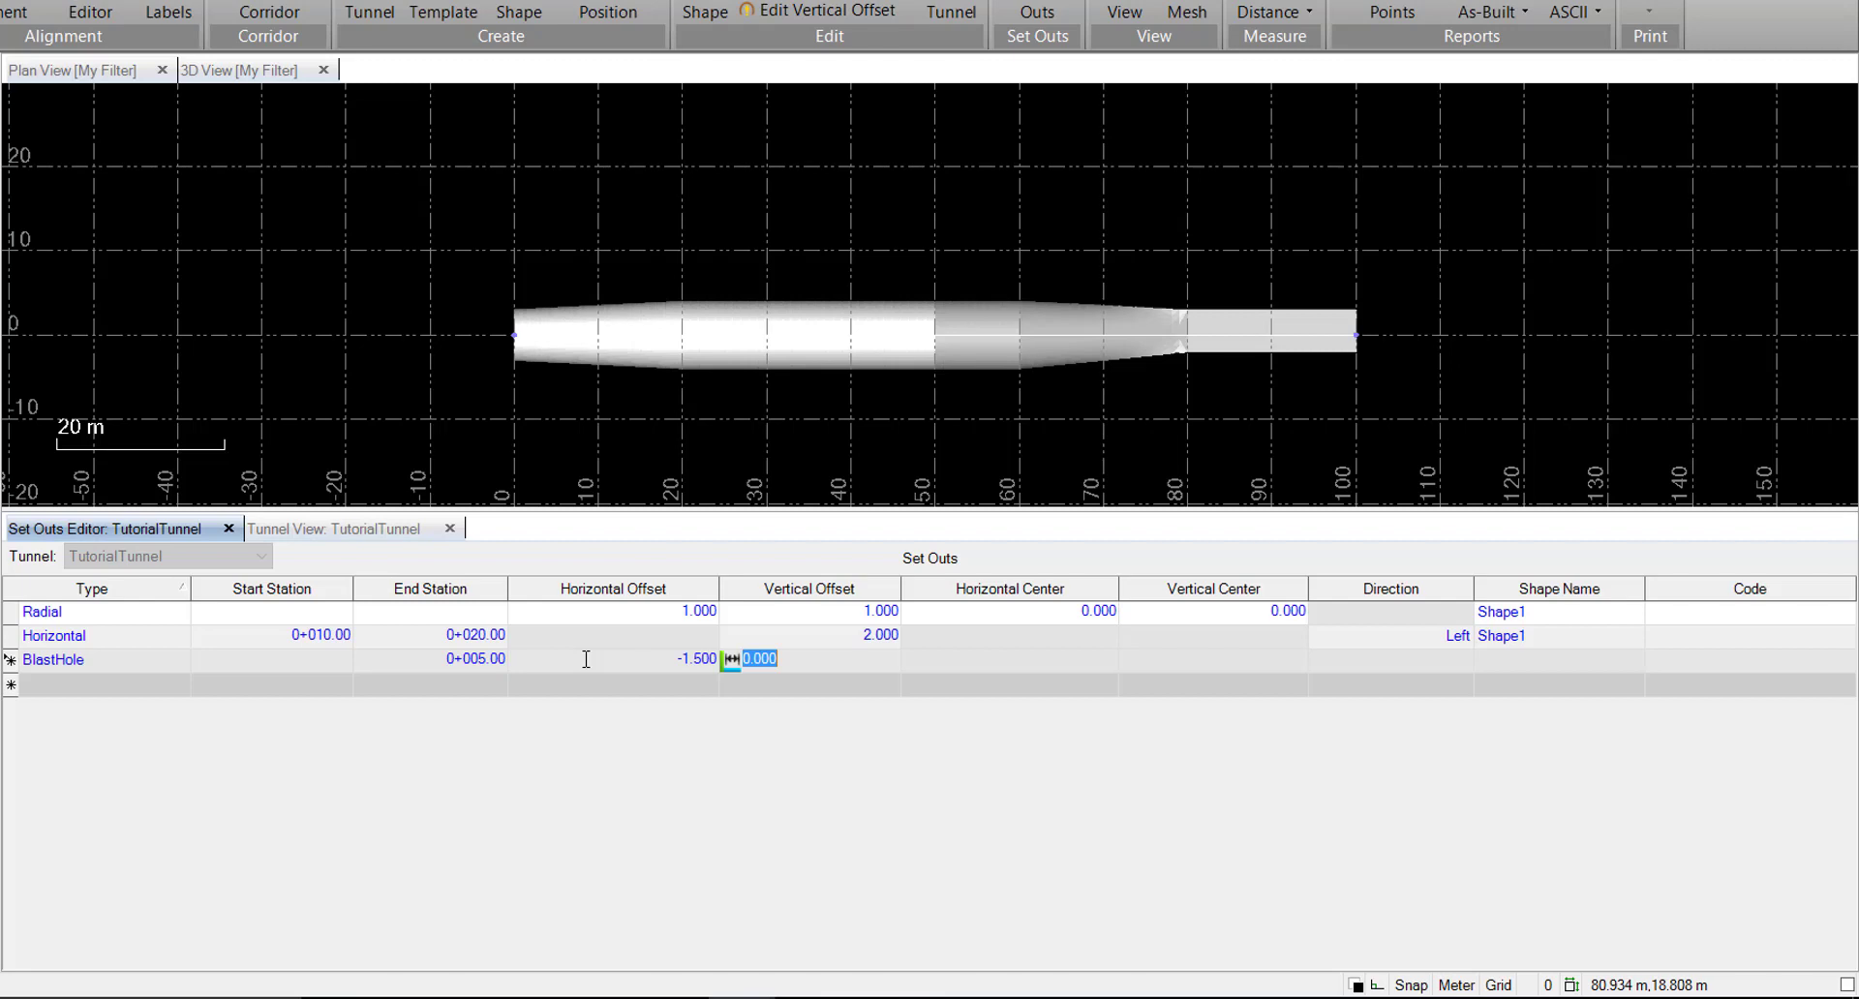
pyautogui.write('2.5')
pyautogui.press('Return')
pyautogui.click(470, 684)
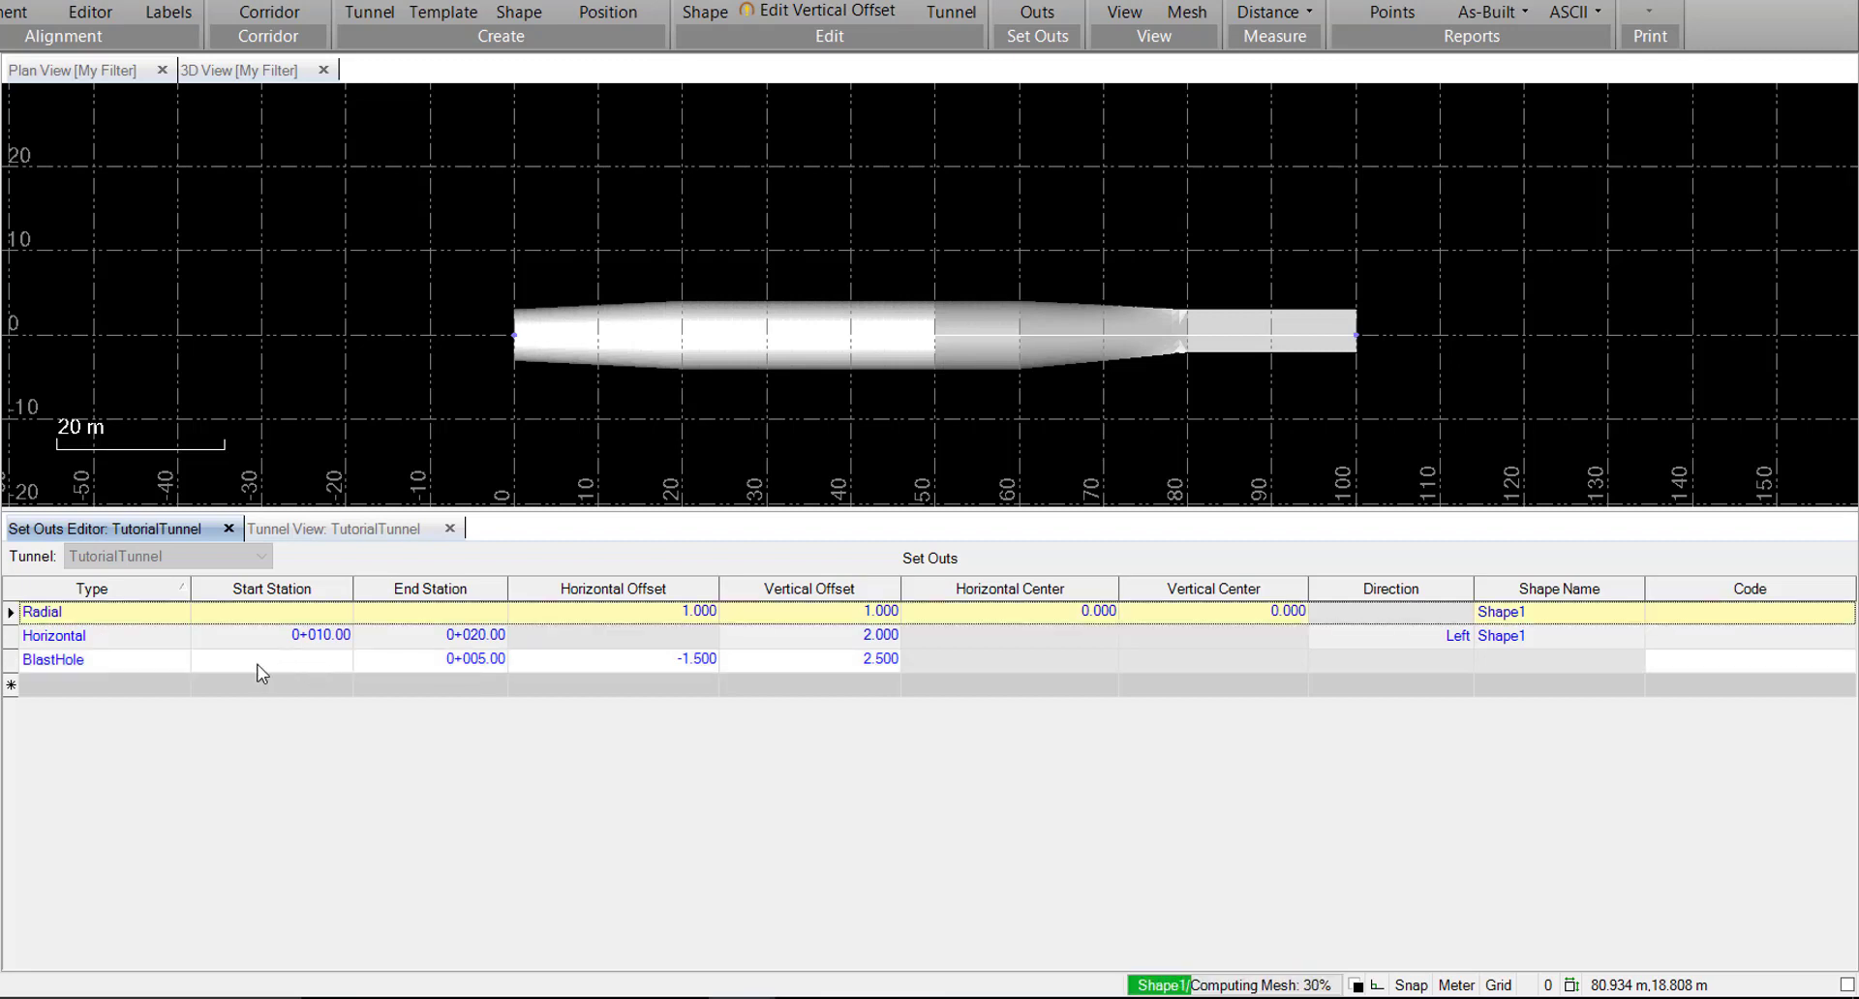
pyautogui.click(166, 677)
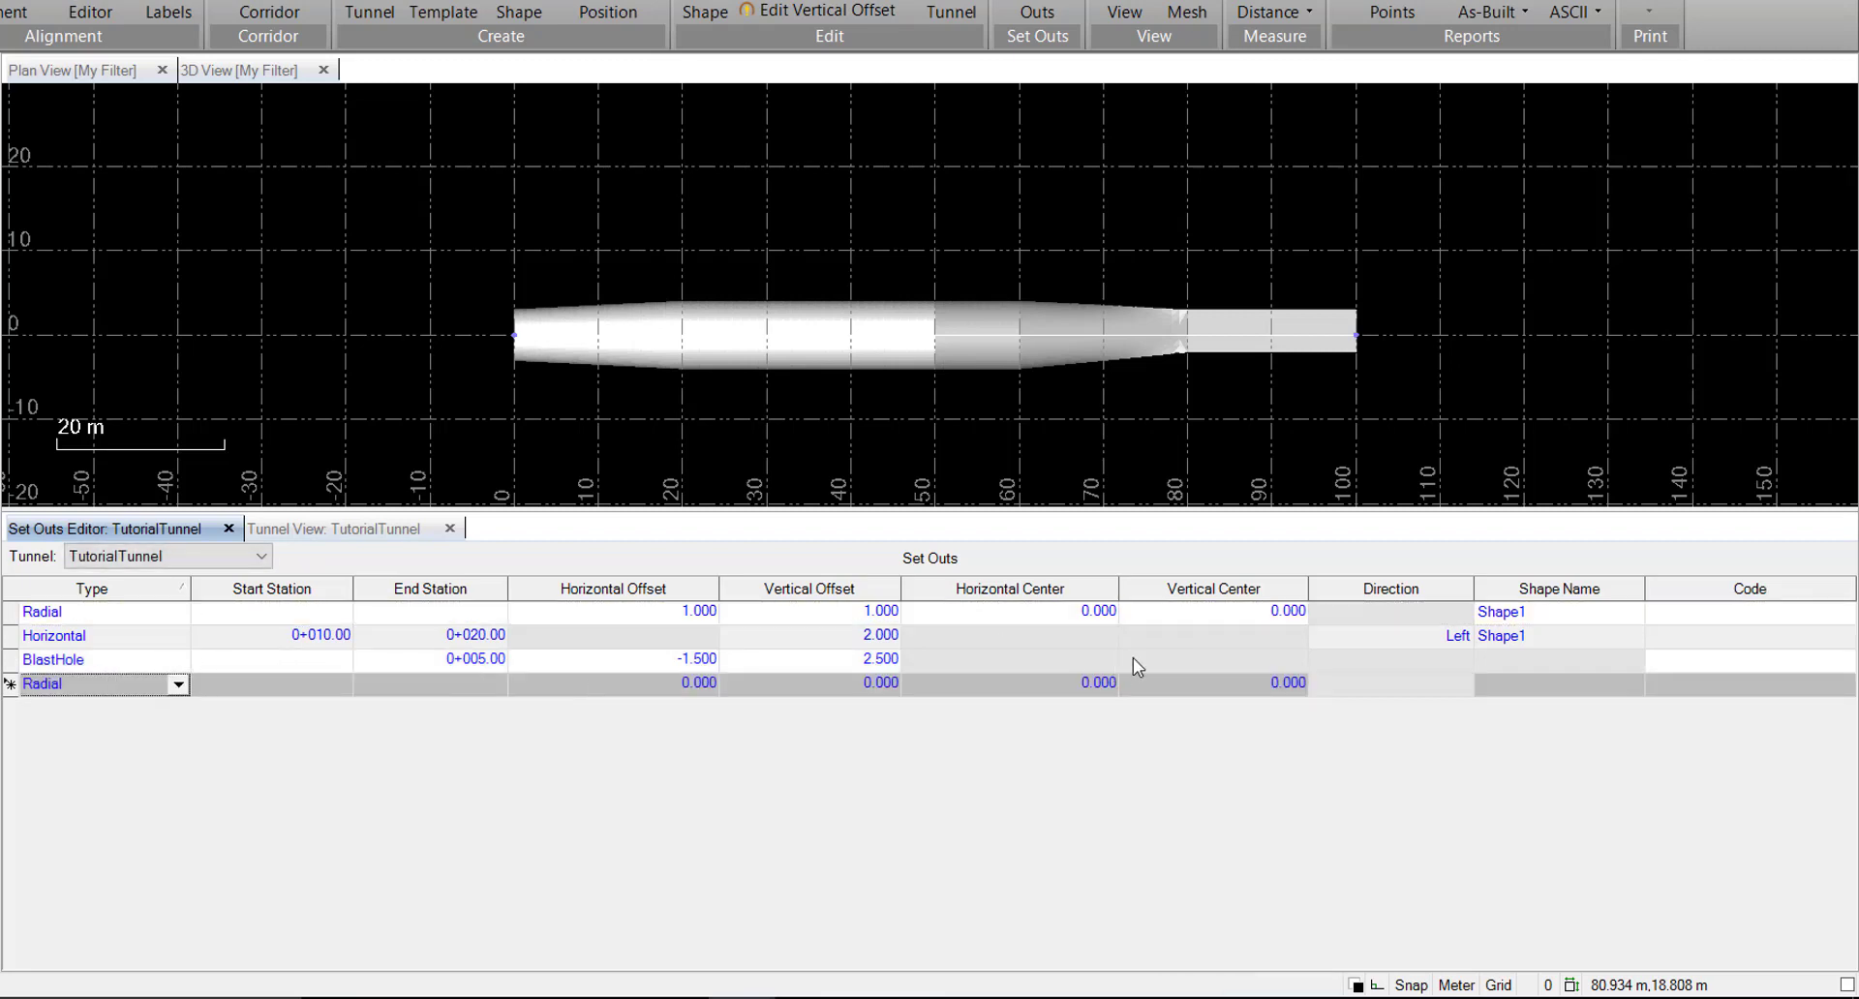
# In Tunnel View, return to station 0+000.00 and select the BlastHoleSetout beside the RadialSetout.
pyautogui.click(305, 532)
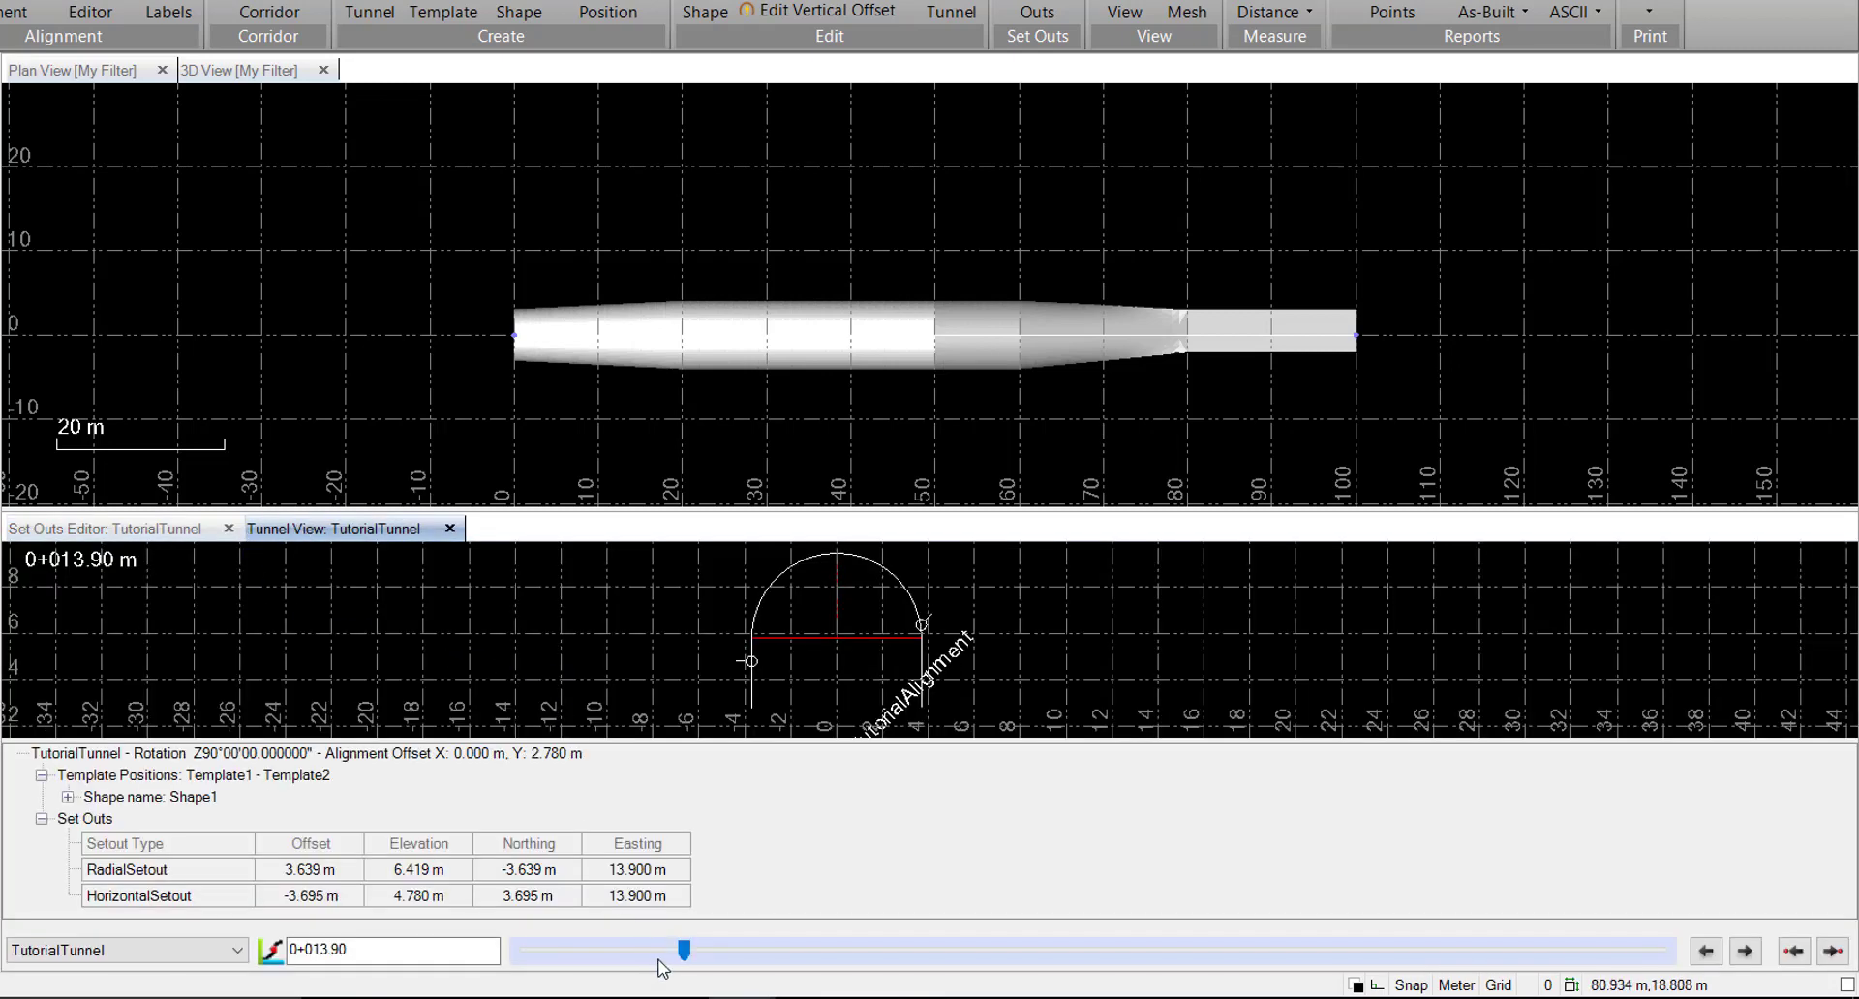
pyautogui.moveTo(684, 954); pyautogui.dragTo(518, 959)
pyautogui.scroll(-2, 663, 656)
pyautogui.scroll(3, 673, 581)
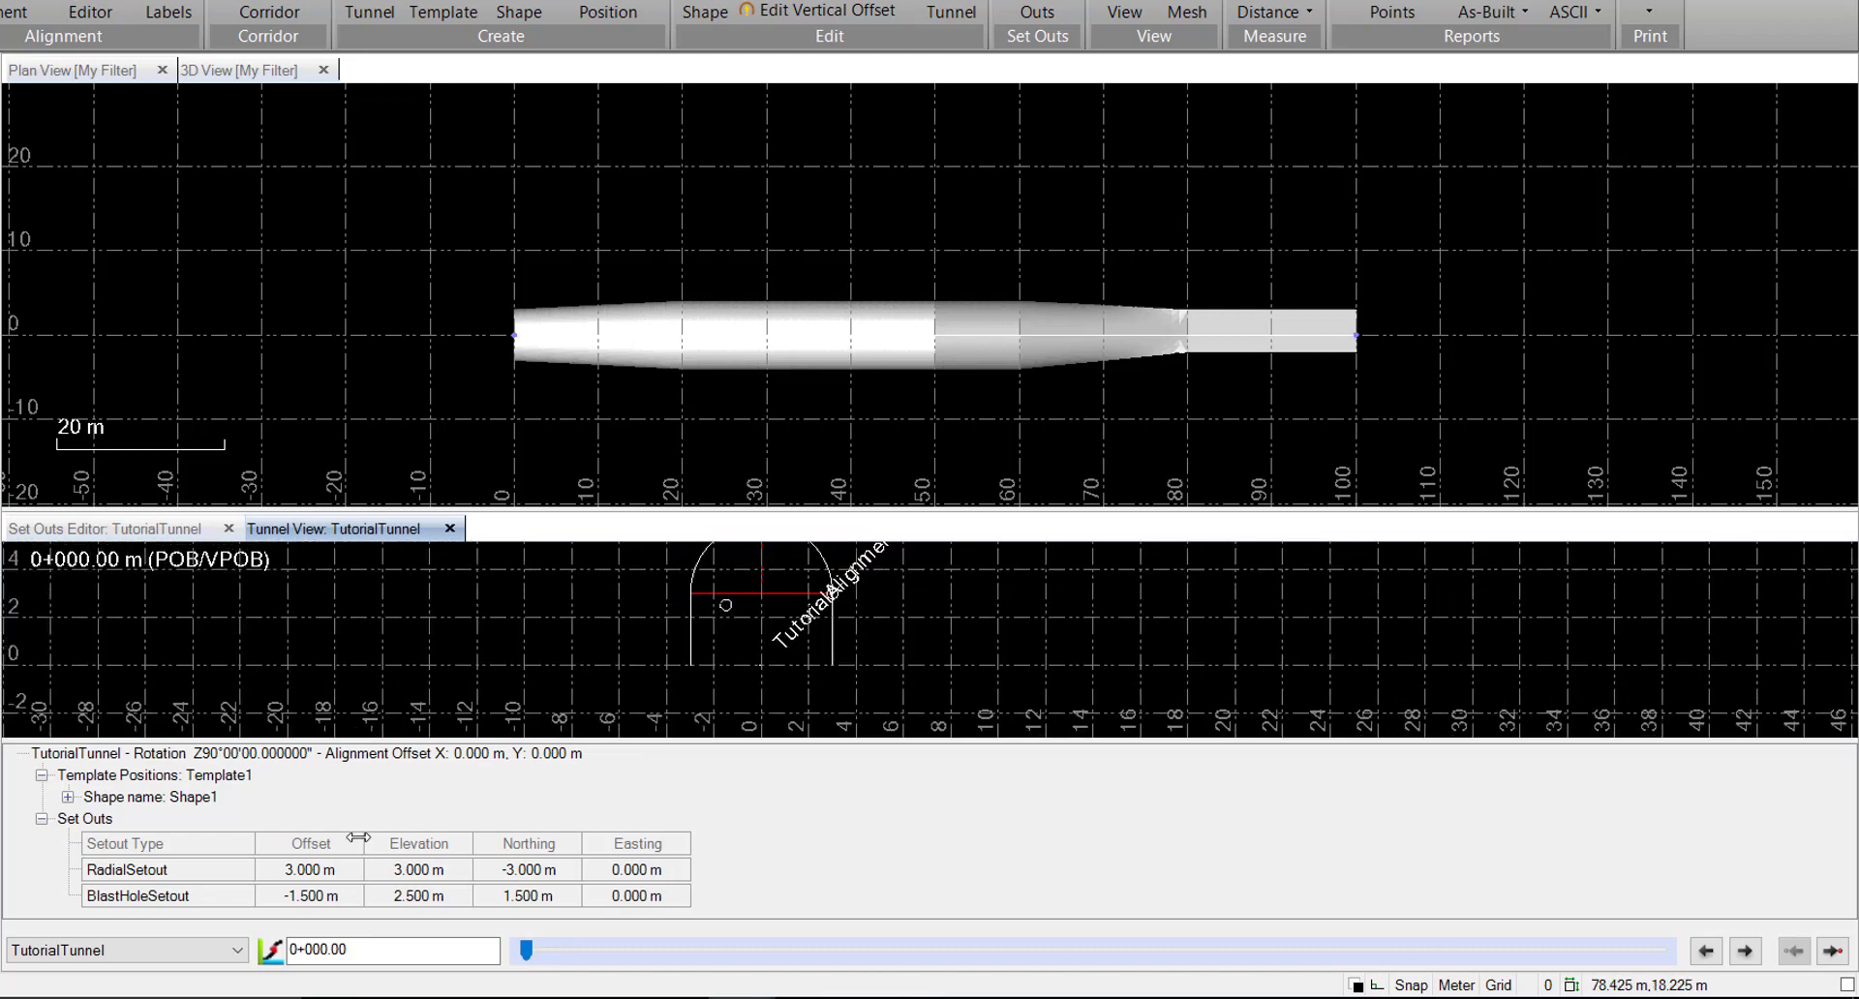
pyautogui.click(190, 902)
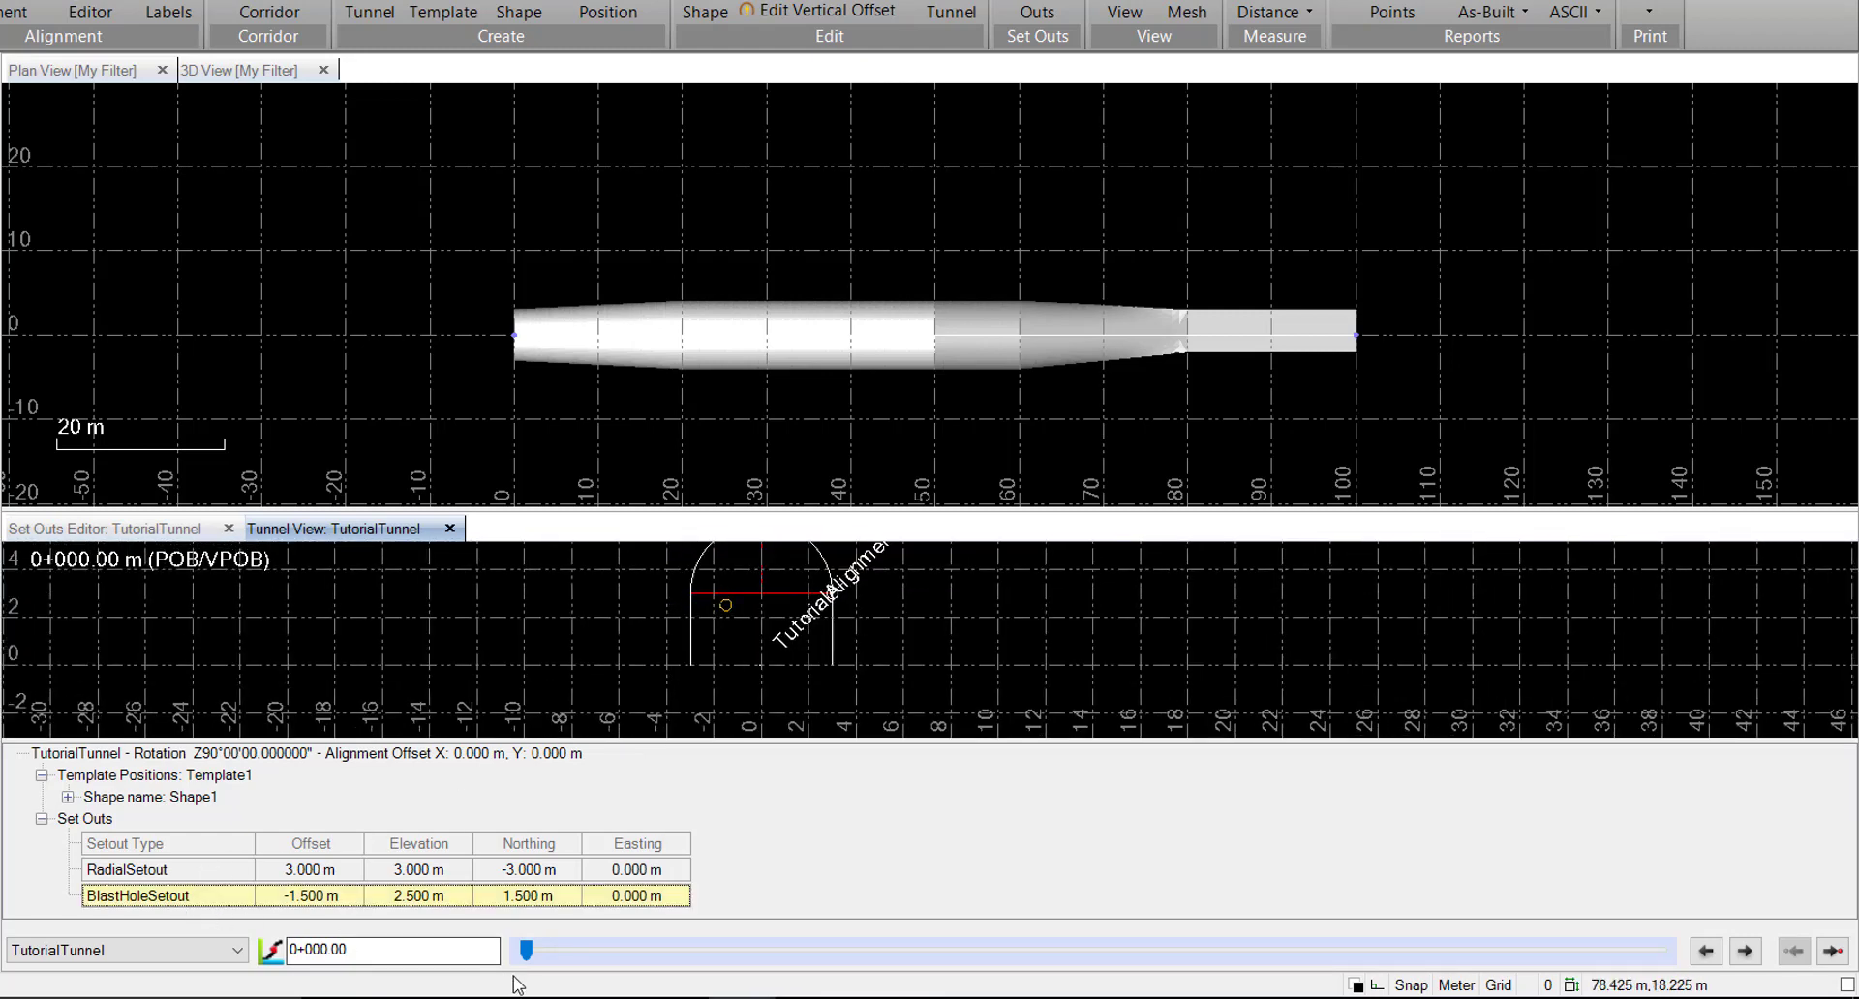
pyautogui.moveTo(531, 960)
pyautogui.mouseDown()
pyautogui.moveTo(596, 958)
pyautogui.moveTo(498, 963)
pyautogui.mouseUp()
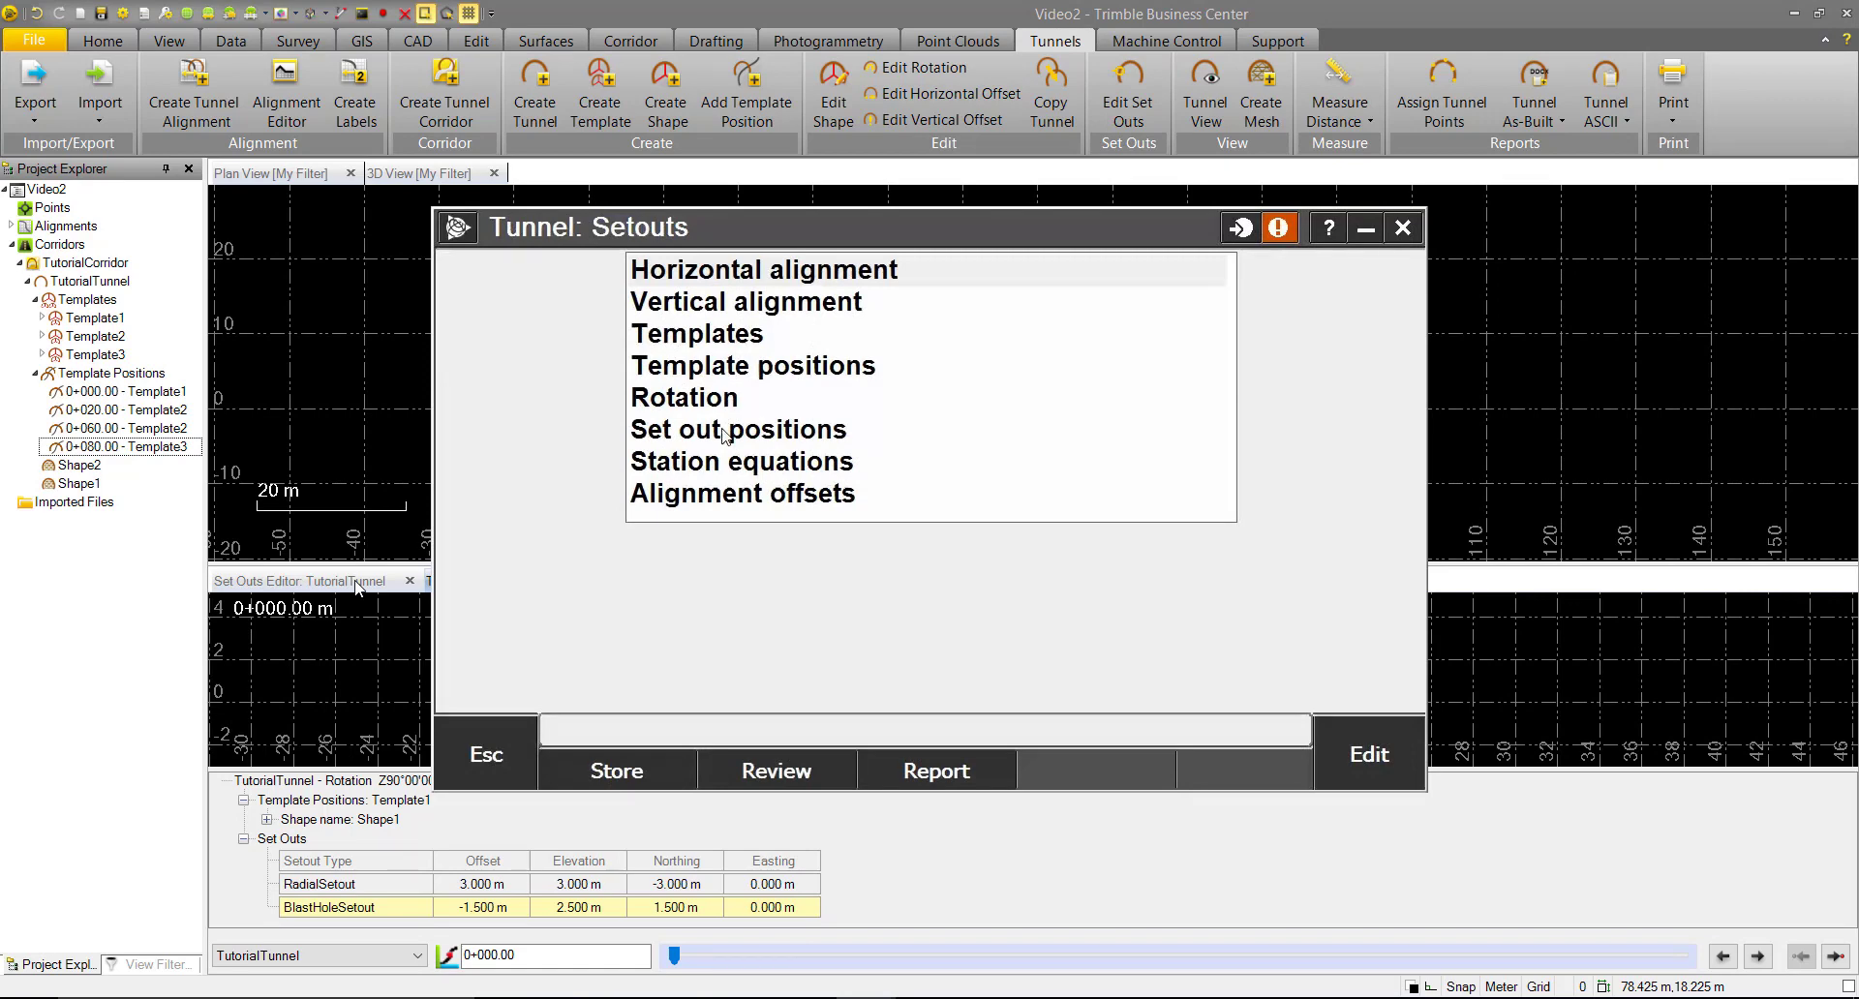
# Open the Set out positions list showing the radial, blast hole and horizontal set outs.
pyautogui.click(724, 433)
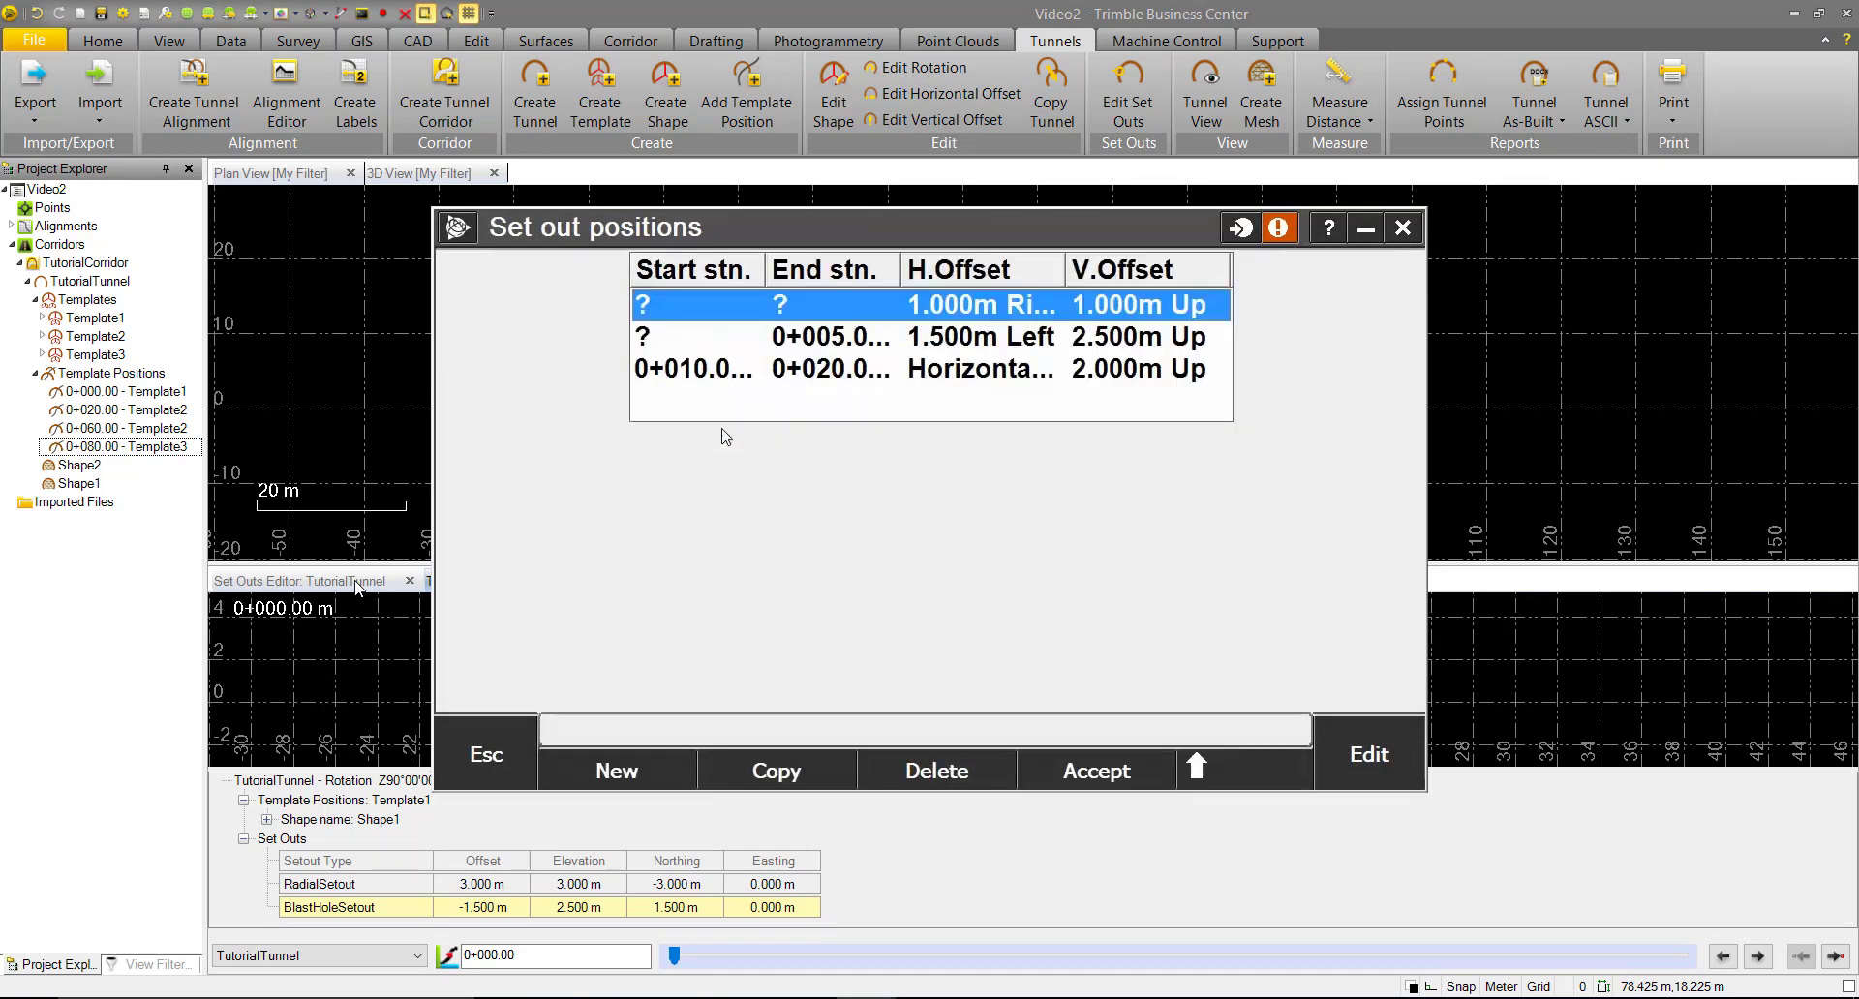